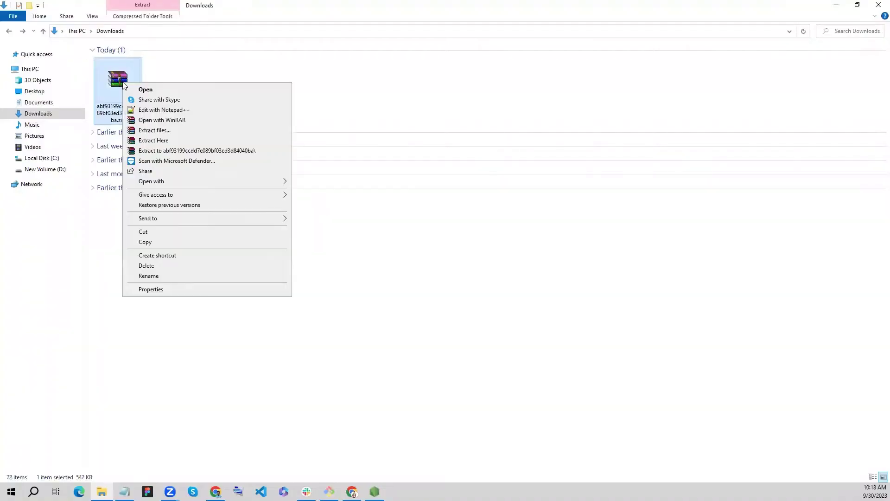
# Extract the downloaded theme zip in Downloads into a documentation folder and writter.zip
pyautogui.click(188, 141)
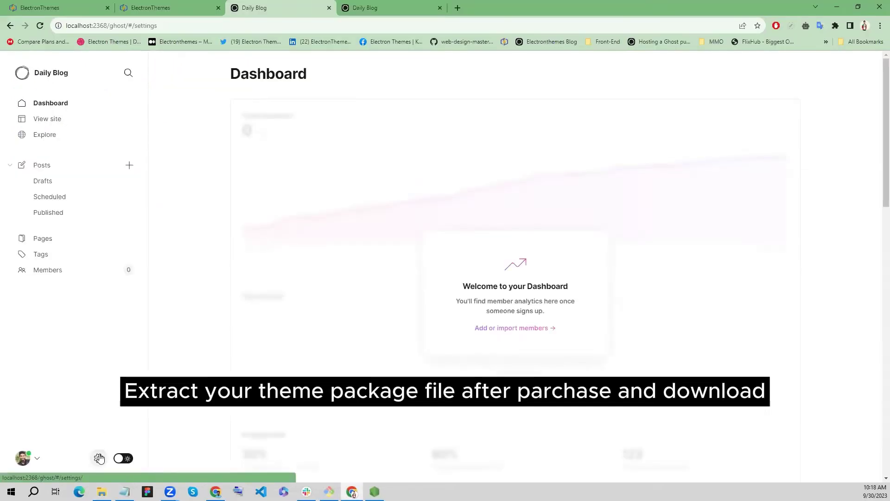
# Upload writter.zip from Downloads as a custom theme and activate writter 4.5.3
pyautogui.click(98, 457)
pyautogui.click(462, 134)
pyautogui.click(51, 460)
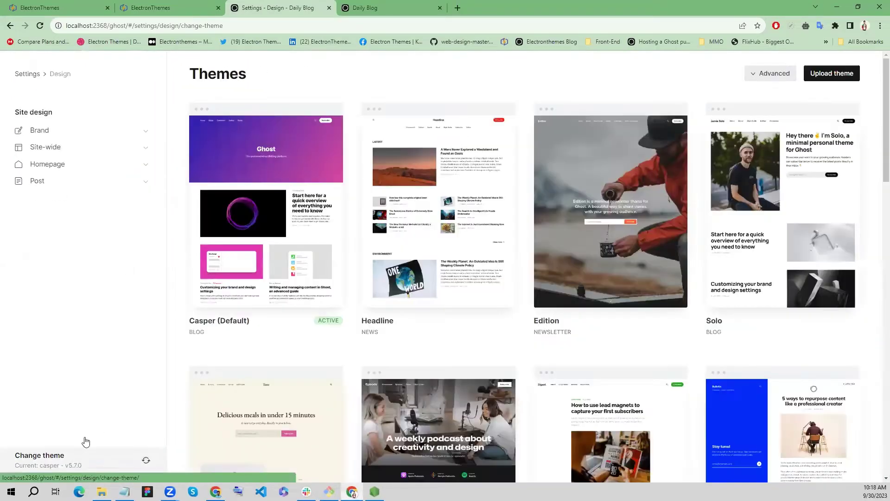
pyautogui.click(828, 77)
pyautogui.click(417, 136)
pyautogui.click(147, 88)
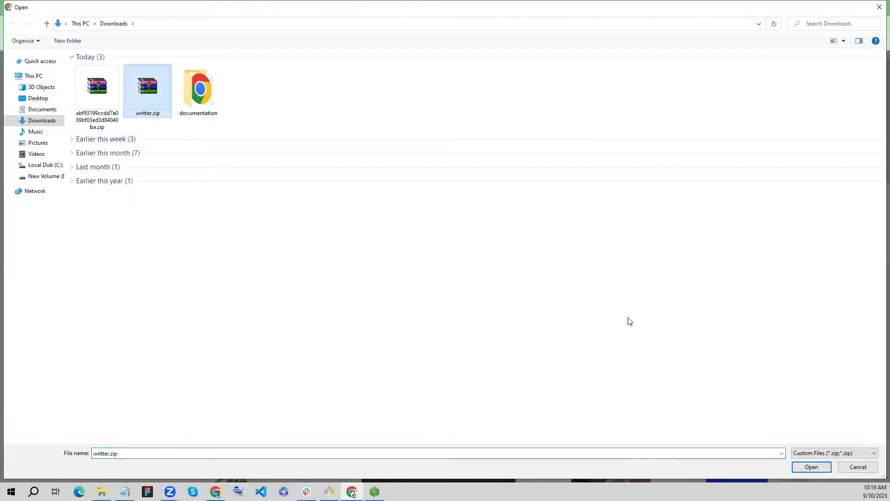
pyautogui.click(810, 465)
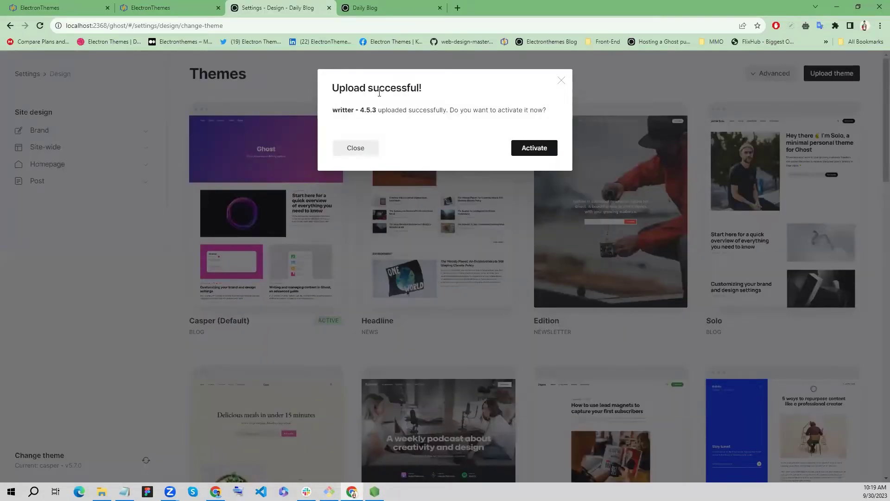
pyautogui.click(534, 150)
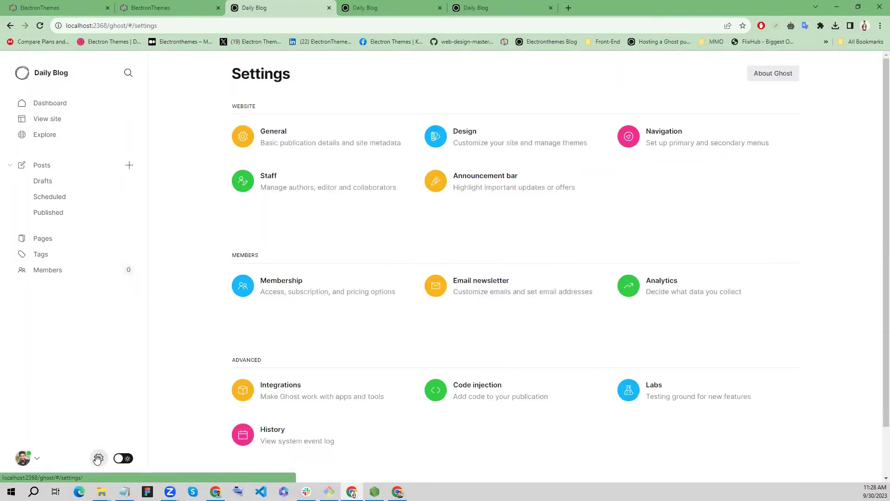
# Rename the site Electronthemes Blog and replace its description with the premium-themes text
pyautogui.click(282, 142)
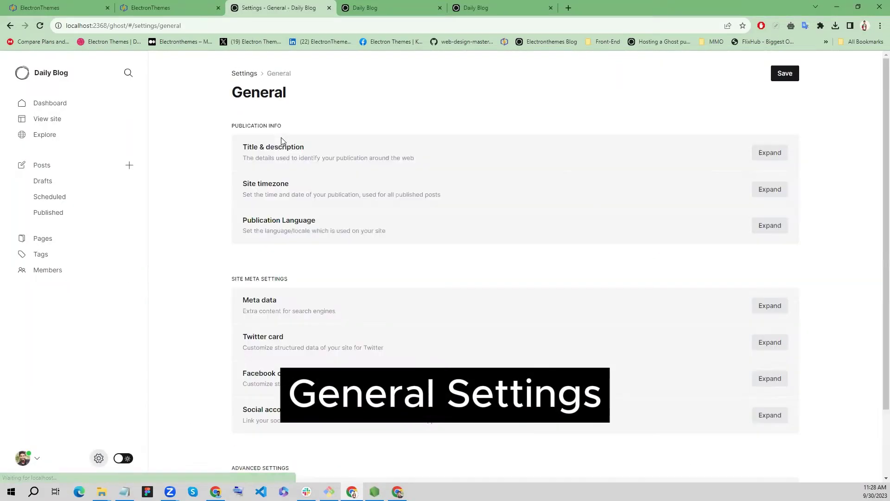
pyautogui.click(761, 160)
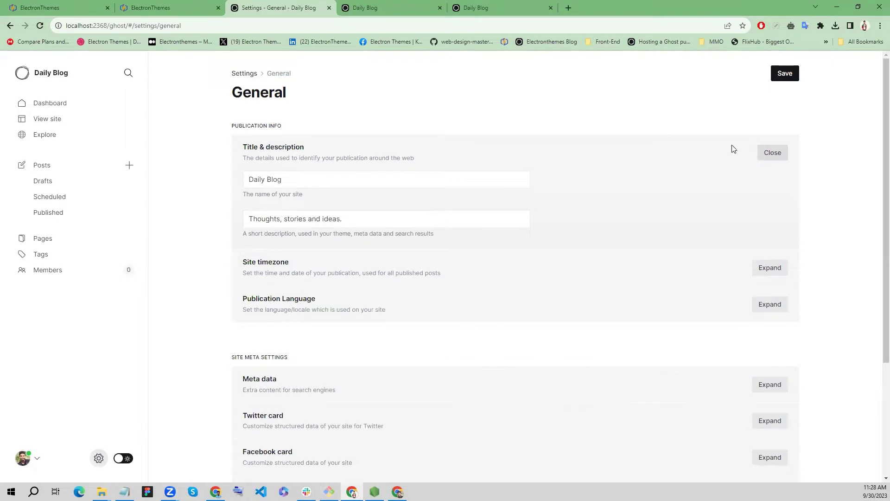
pyautogui.moveTo(292, 179); pyautogui.dragTo(234, 179)
pyautogui.write('Electronthemes Blog')
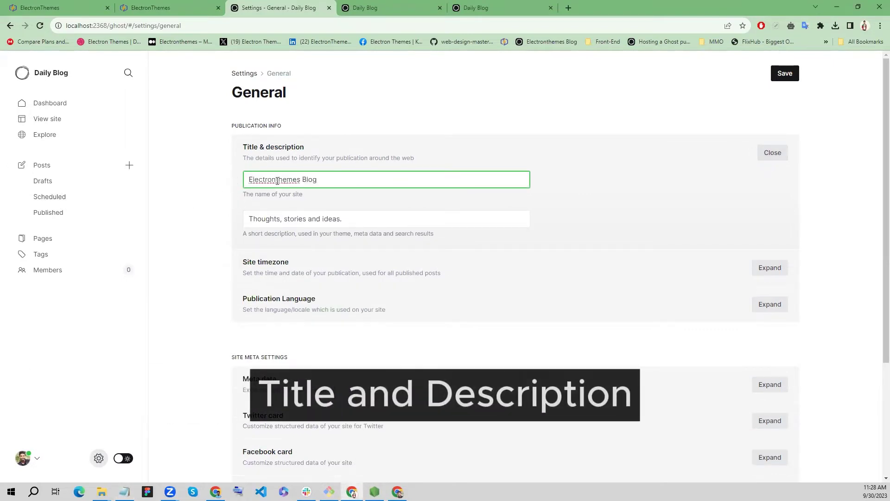
pyautogui.click(350, 215)
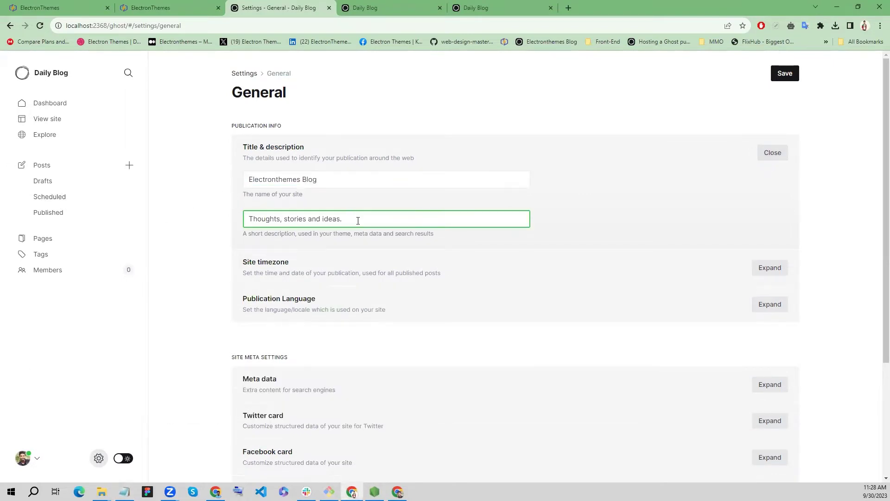
pyautogui.hotkey('ctrl', 'a')
pyautogui.write('Premium Ghost Themes and Blog from ElectronThemes')
pyautogui.click(551, 264)
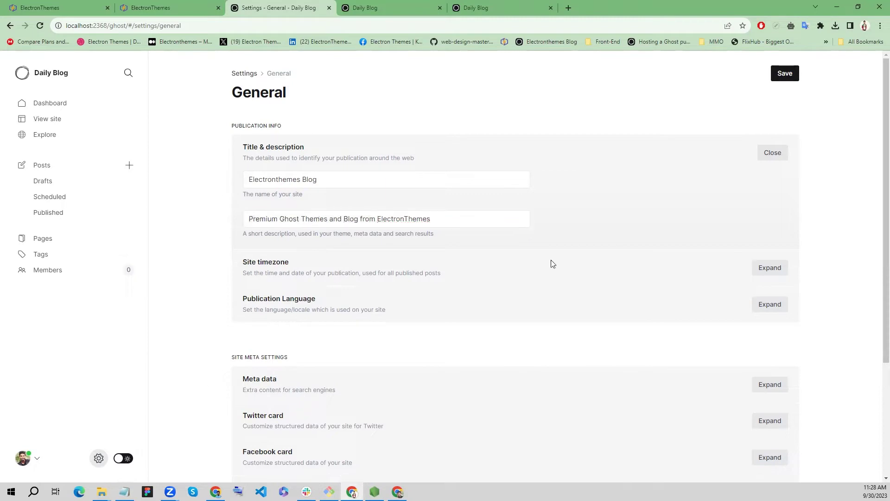
pyautogui.click(769, 160)
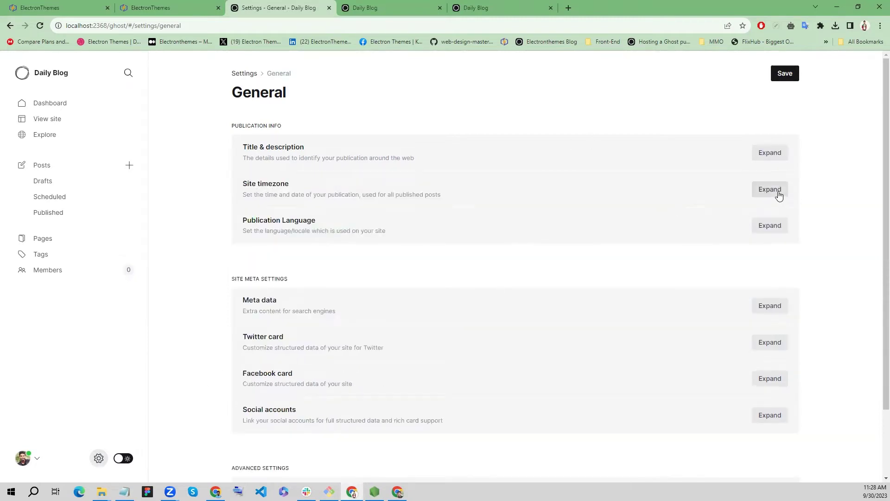
# Set the site timezone to (GMT +6:00) Astana, Dhaka and edit the publication language field
pyautogui.click(772, 190)
pyautogui.click(520, 221)
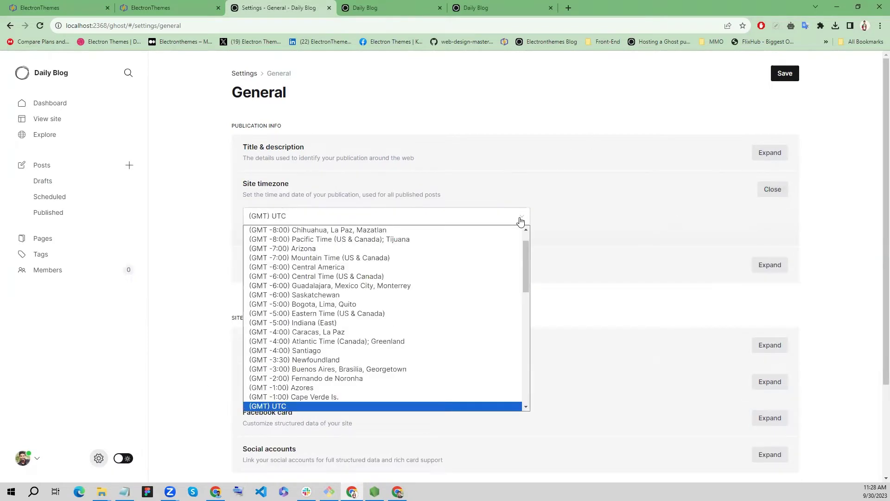
pyautogui.scroll(-5, 344, 278)
pyautogui.click(411, 248)
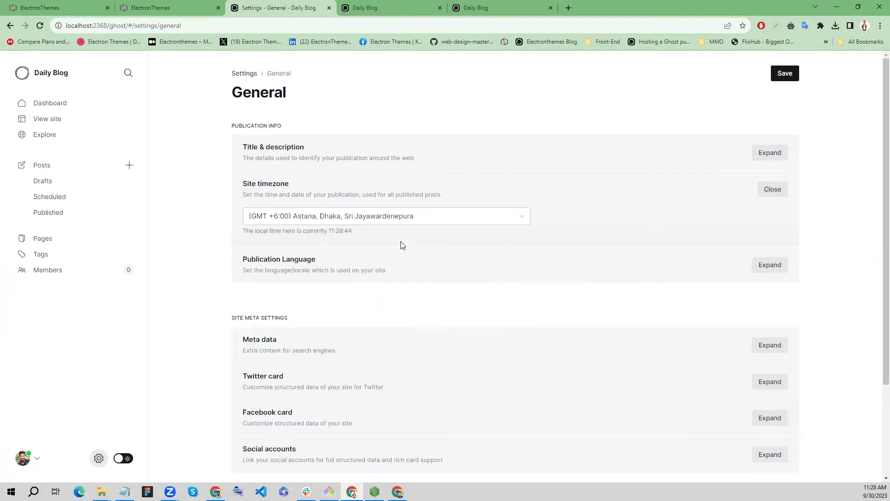
pyautogui.click(770, 264)
pyautogui.click(267, 291)
pyautogui.press('BackSpace')
pyautogui.write('s')
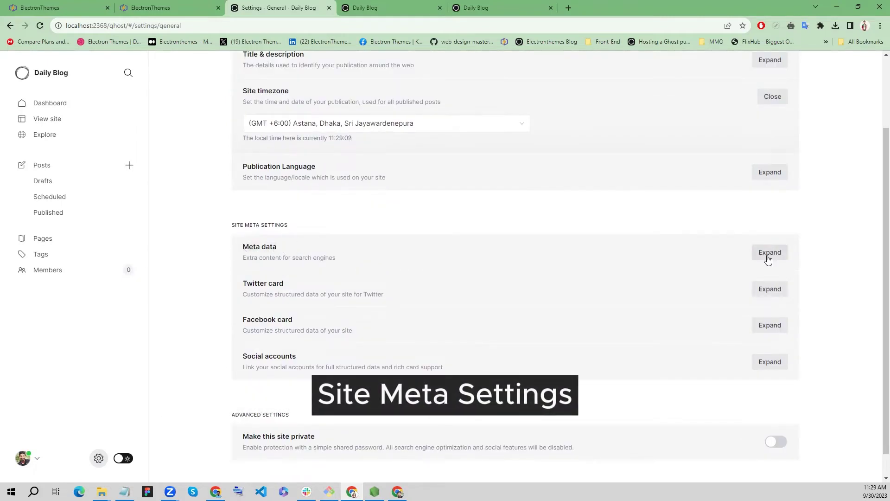
# Fill the meta title and description, and use a blue Twitter-bird photo as Twitter card image
pyautogui.click(768, 254)
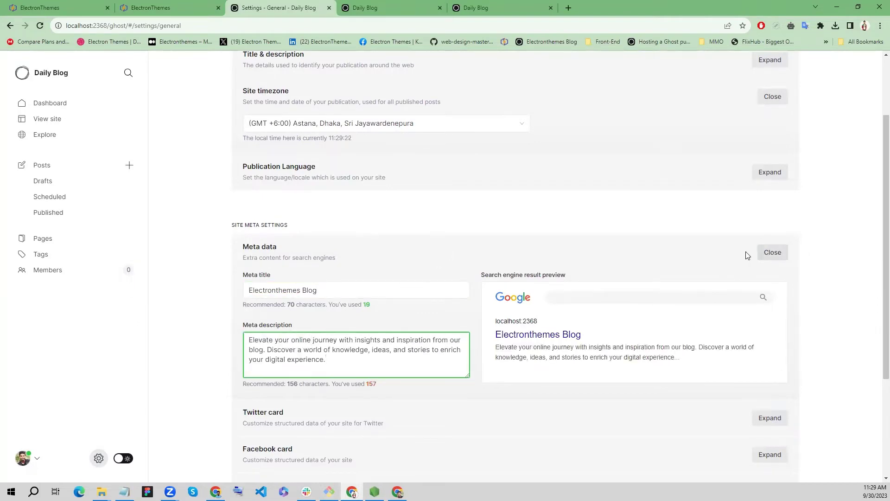
pyautogui.scroll(-1, 747, 252)
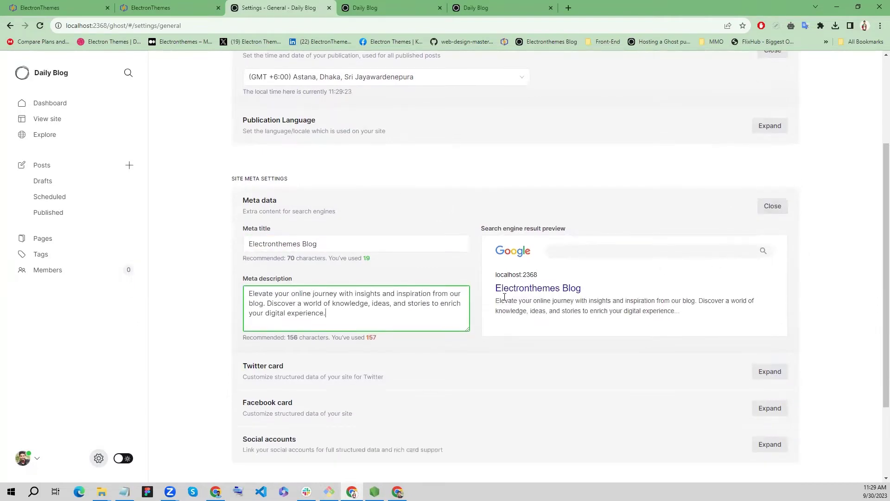
pyautogui.click(773, 206)
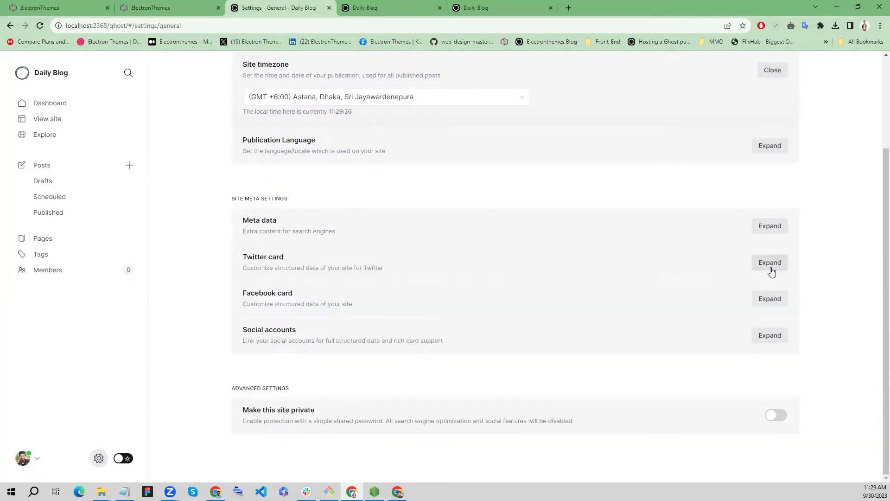
pyautogui.click(769, 262)
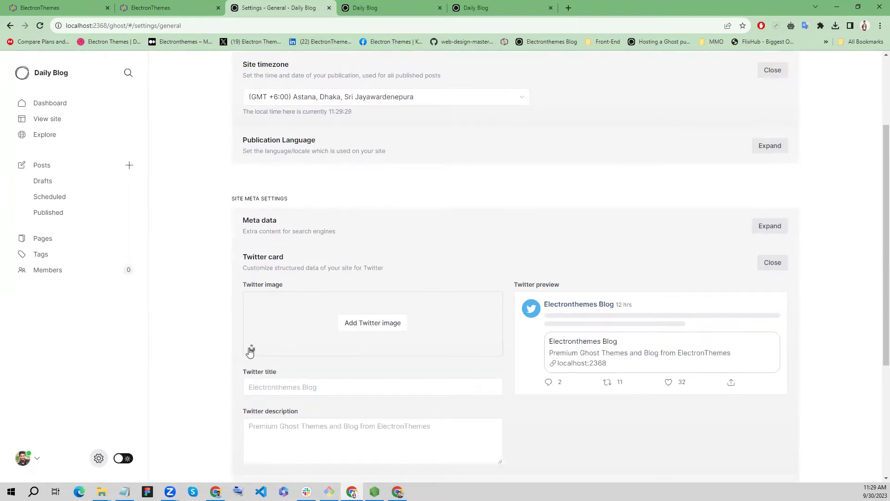
pyautogui.click(252, 348)
pyautogui.click(269, 299)
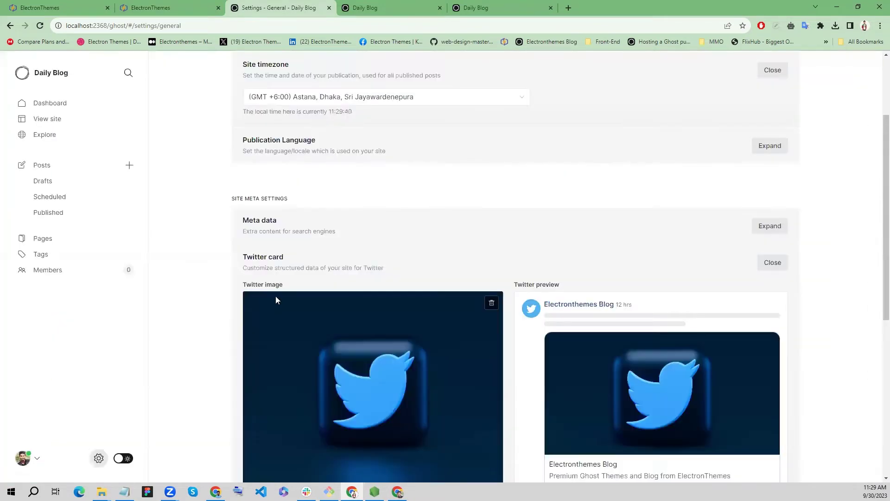
pyautogui.scroll(-1, 349, 313)
pyautogui.click(772, 169)
pyautogui.click(768, 299)
pyautogui.scroll(-1, 558, 284)
pyautogui.scroll(-1, 256, 259)
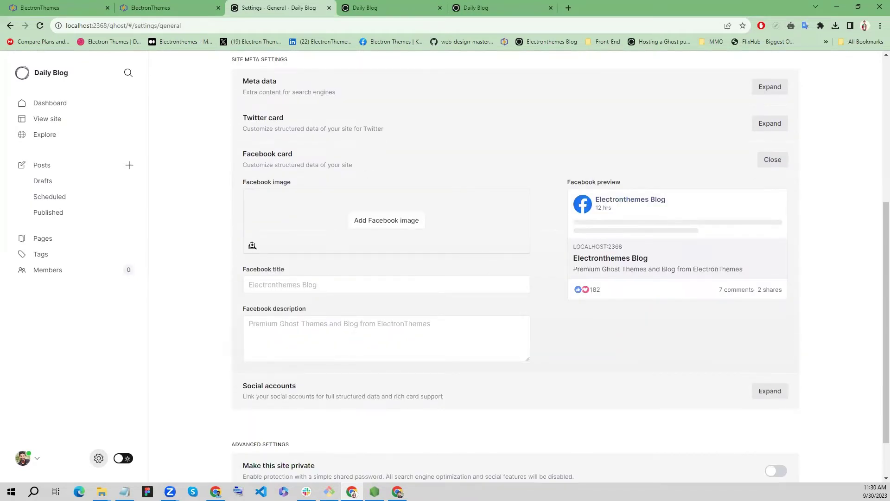
# Add a hand-holding-phone photo as the Facebook image and fill the Facebook title and description
pyautogui.click(252, 245)
pyautogui.write('fac')
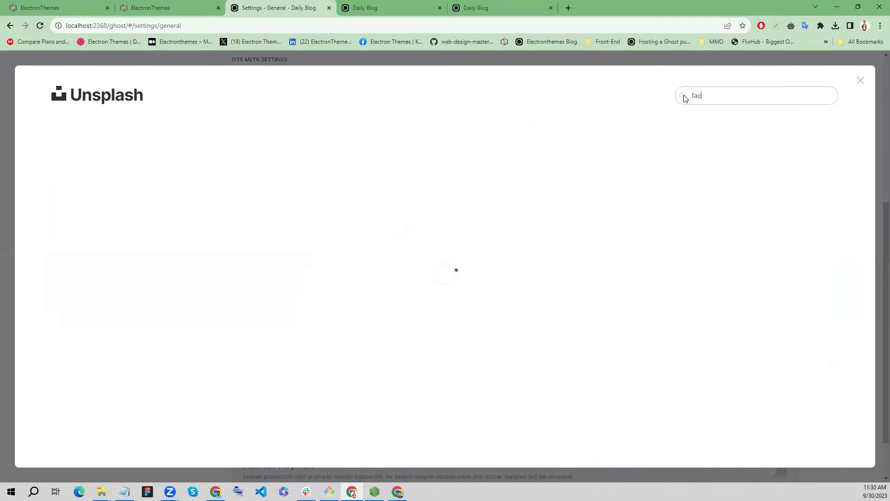
pyautogui.write('ebook')
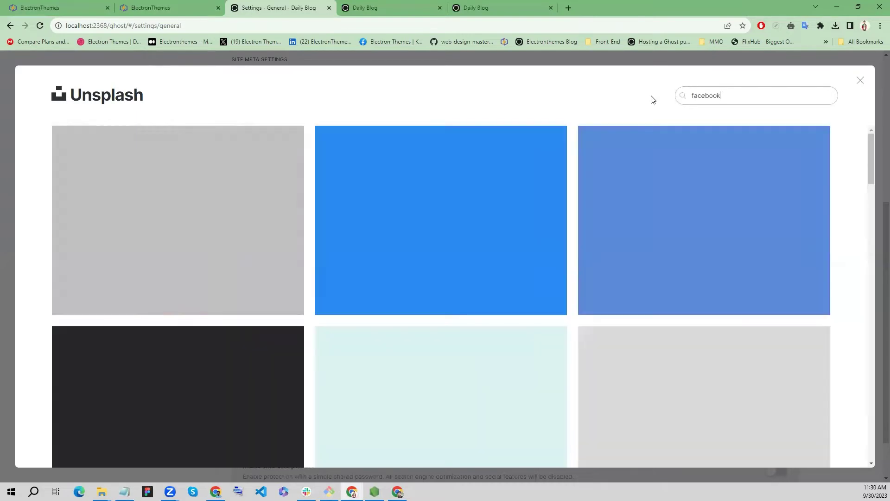
pyautogui.scroll(-2, 390, 193)
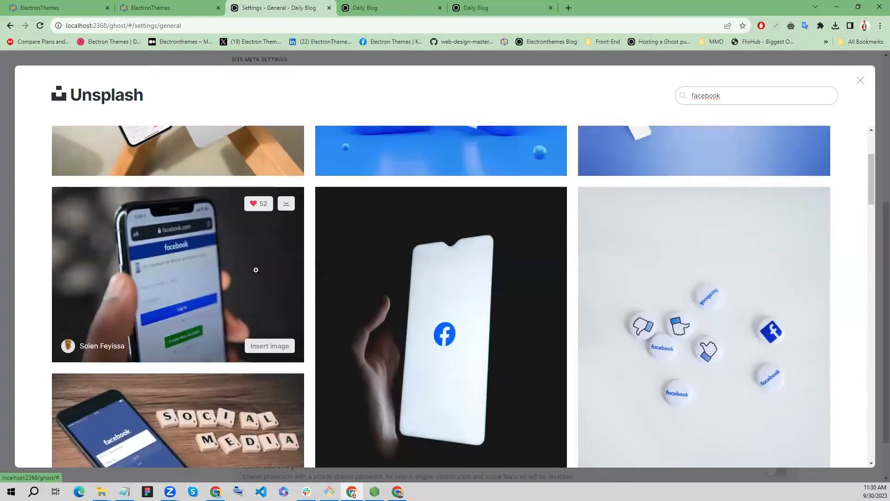
pyautogui.click(270, 347)
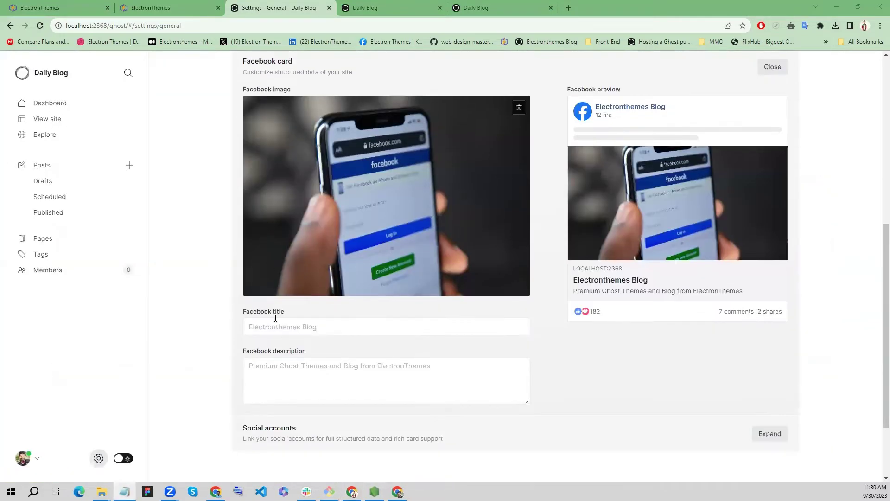
pyautogui.click(278, 326)
pyautogui.write('Electronthemes Blog')
pyautogui.click(124, 491)
pyautogui.click(301, 369)
pyautogui.write('Elevate your online journey with insights and inspiration from our blog. Discover a world of knowledge, ideas, and stories to enrich your digital experience.')
pyautogui.click(225, 362)
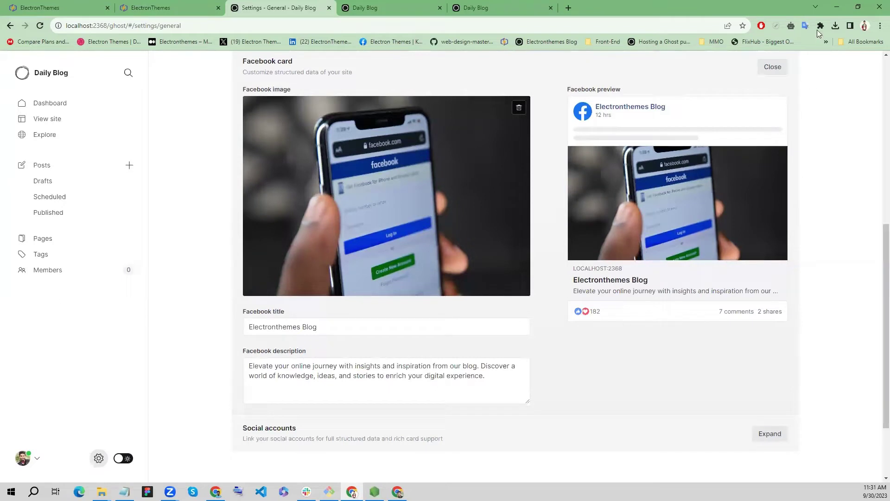
pyautogui.click(772, 67)
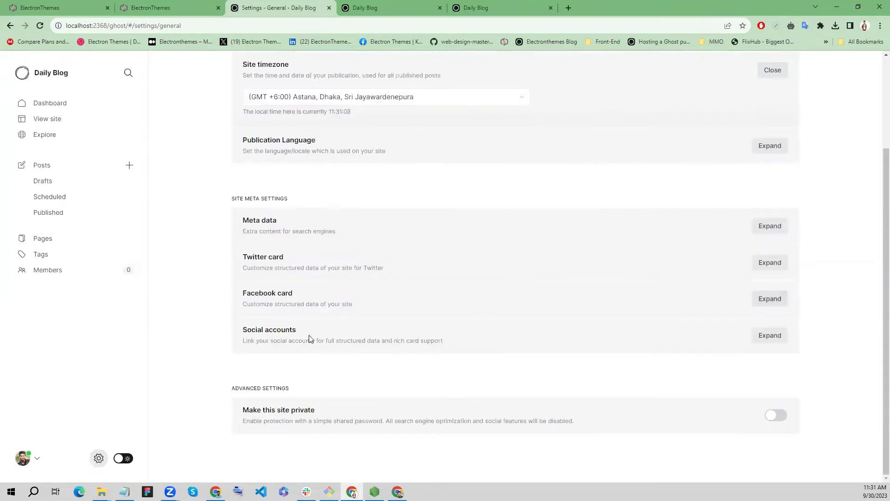
# Update the Facebook and Twitter social account links and save the general settings
pyautogui.click(769, 336)
pyautogui.scroll(-1, 487, 278)
pyautogui.click(354, 283)
pyautogui.write('electronthemes')
pyautogui.hotkey('alt', 'Tab')
pyautogui.doubleClick(349, 324)
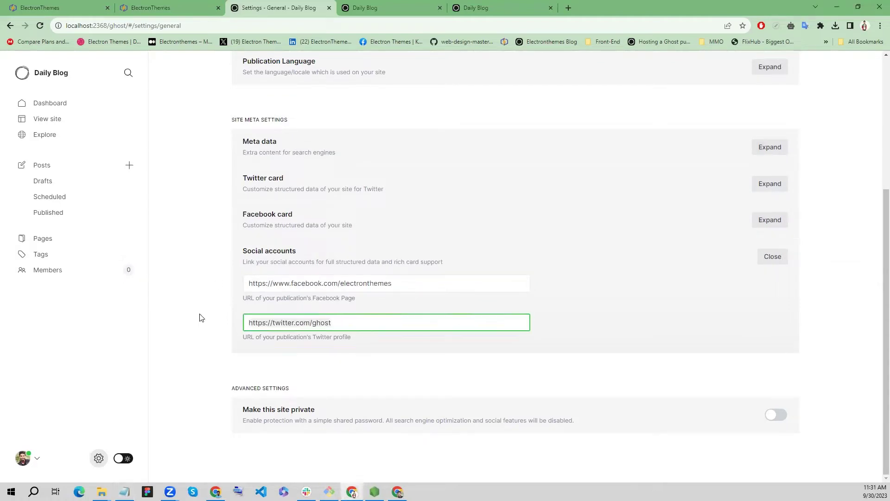
pyautogui.write('Electronthemes1')
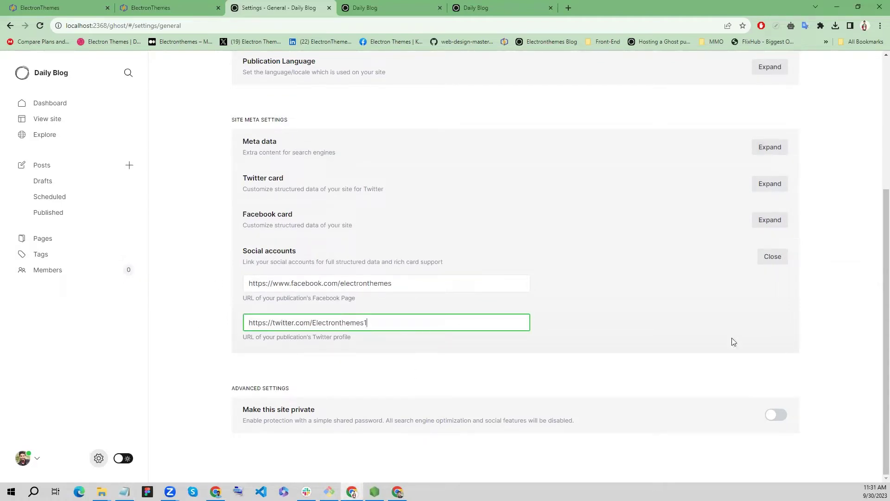
pyautogui.click(773, 256)
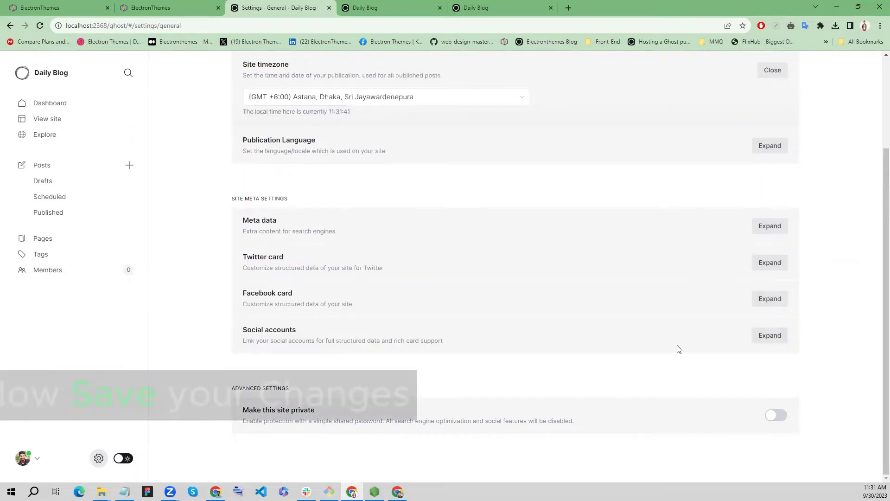
pyautogui.scroll(2, 696, 341)
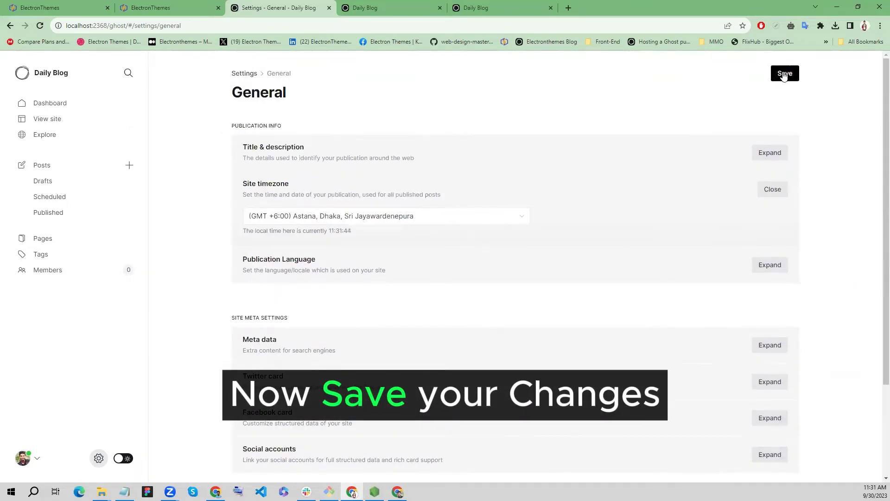
pyautogui.click(783, 73)
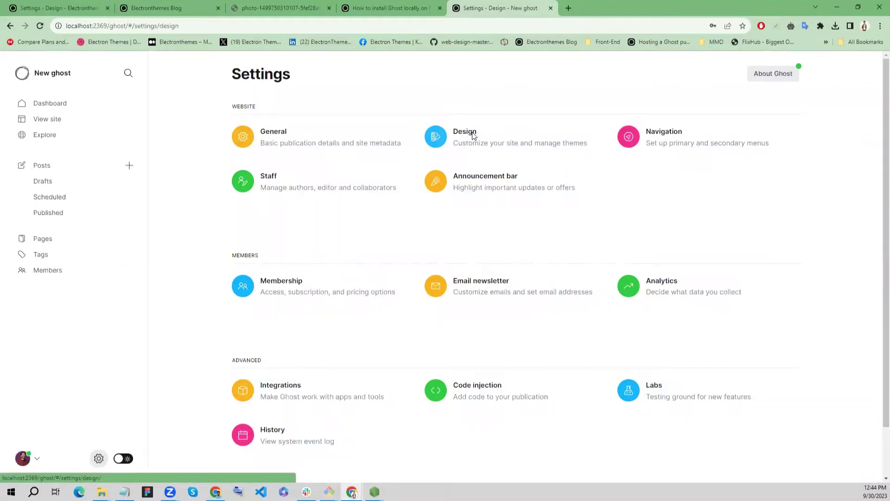
# Upload the favicon as publication icon and the logo image as publication logo
pyautogui.click(466, 136)
pyautogui.click(116, 132)
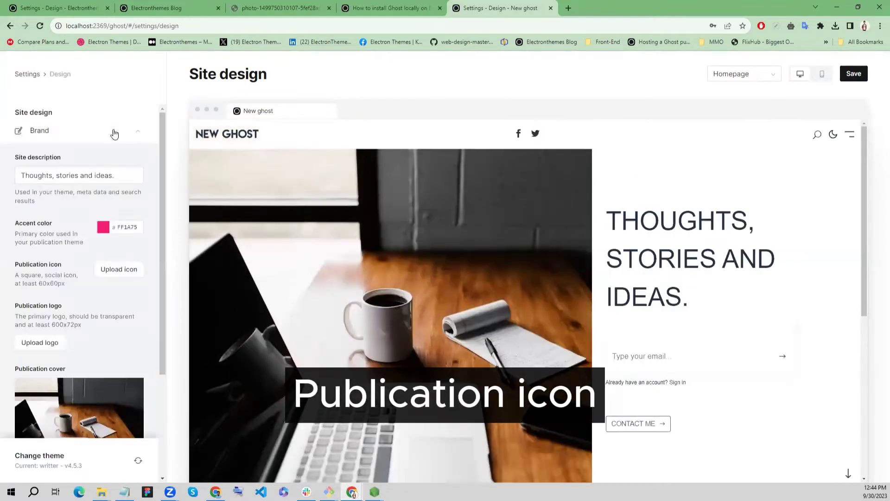
pyautogui.click(125, 270)
pyautogui.click(147, 98)
pyautogui.click(813, 468)
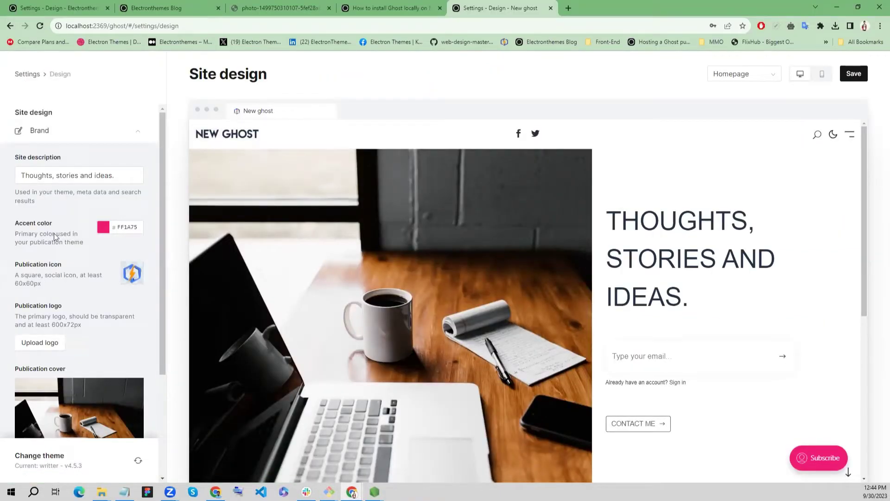
pyautogui.click(47, 346)
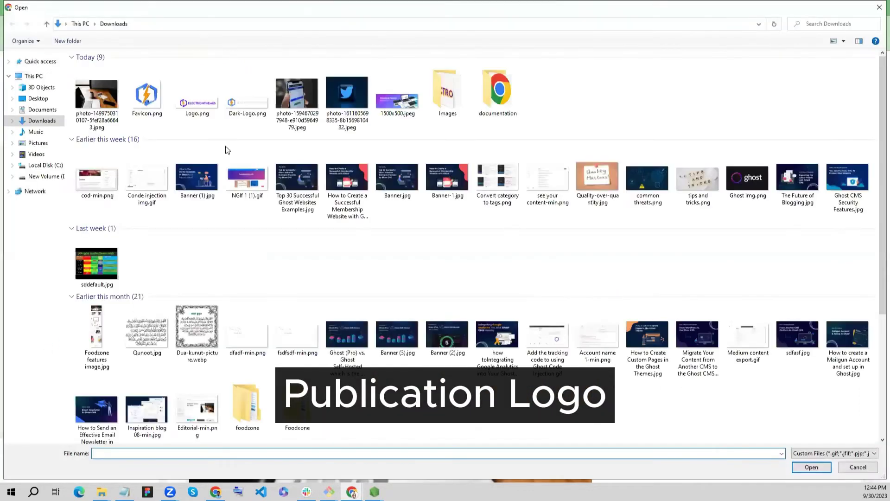
pyautogui.click(197, 98)
pyautogui.click(810, 466)
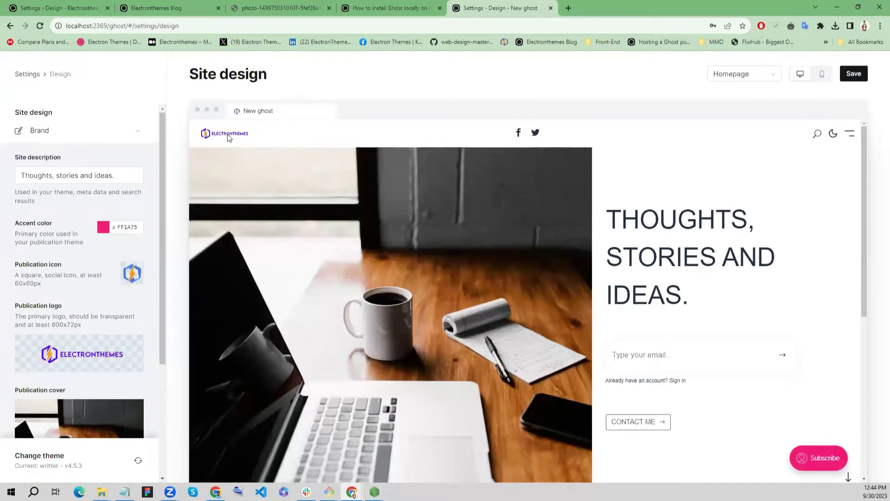
pyautogui.click(138, 131)
# Upload the dark mode logo under site-wide settings and save the design
pyautogui.click(141, 147)
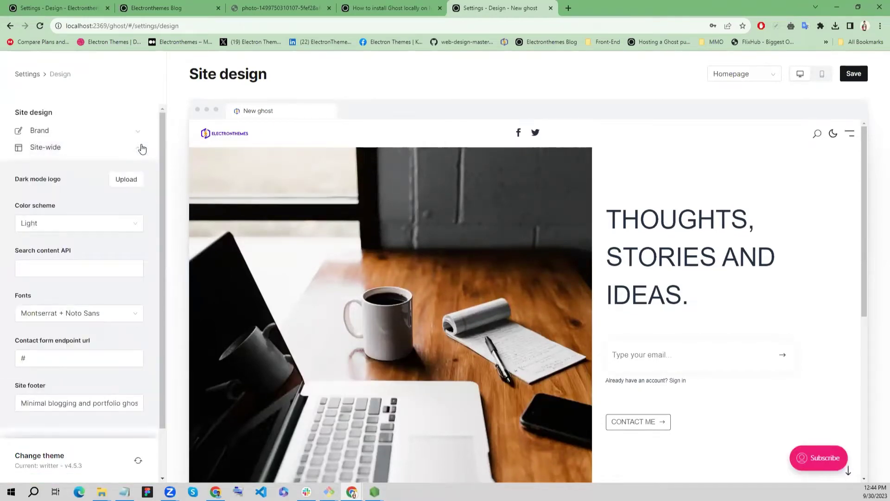
pyautogui.click(127, 180)
pyautogui.click(237, 114)
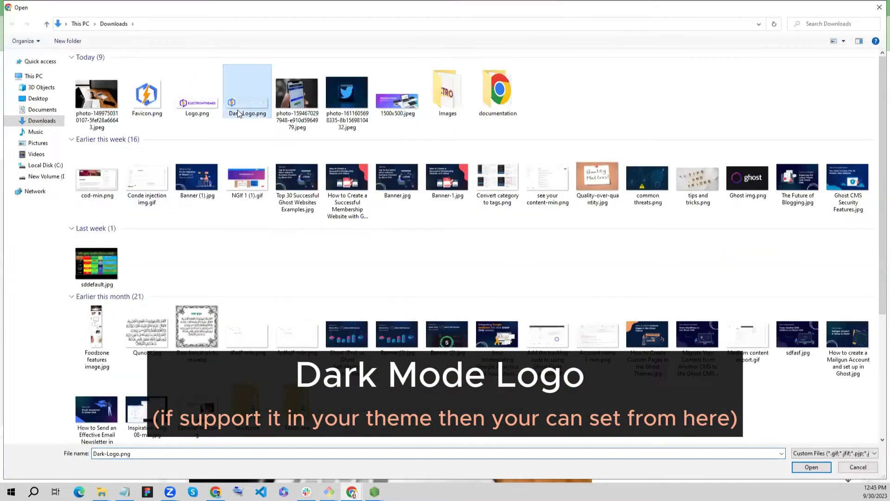
pyautogui.click(793, 471)
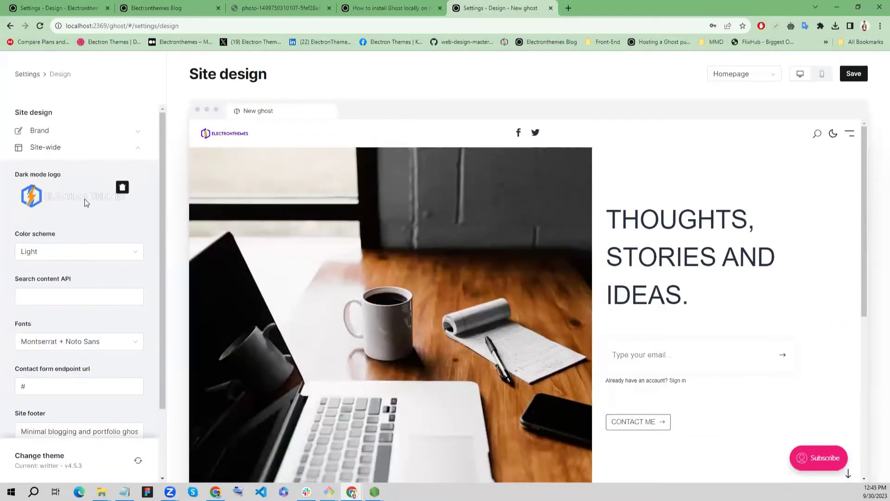
pyautogui.click(853, 73)
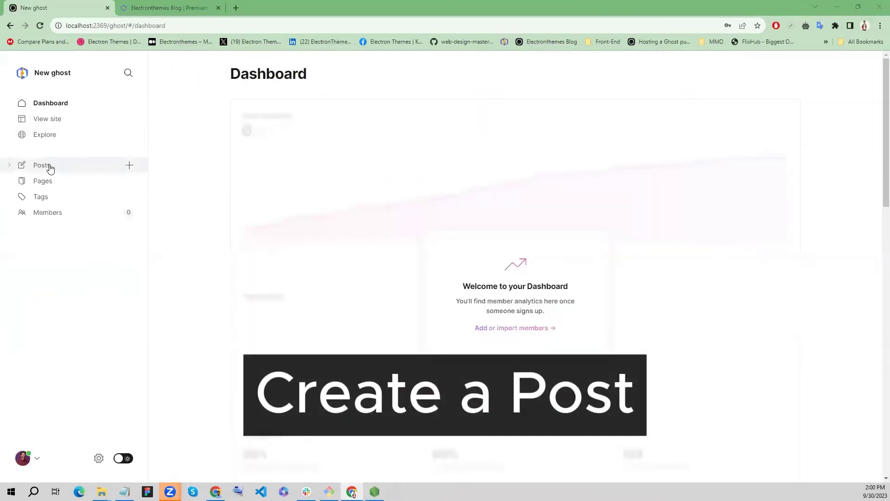
# Start a new post with the vegetable bowls Unsplash photo as its feature image
pyautogui.click(49, 168)
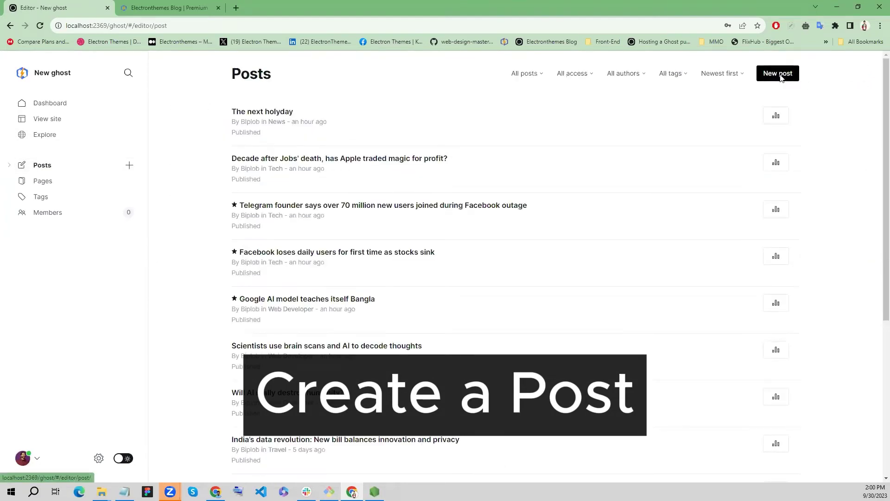
pyautogui.click(779, 77)
pyautogui.write('Potential Benefits, Known Risks, and More')
pyautogui.click(353, 128)
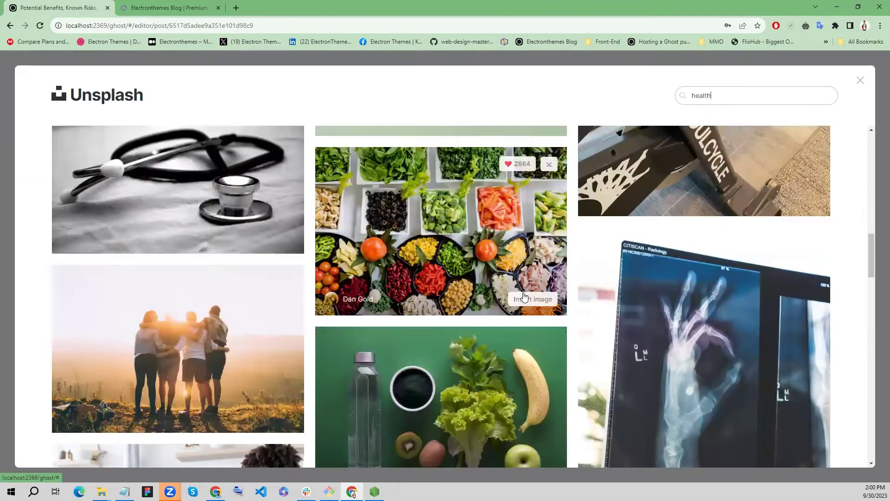
pyautogui.click(522, 292)
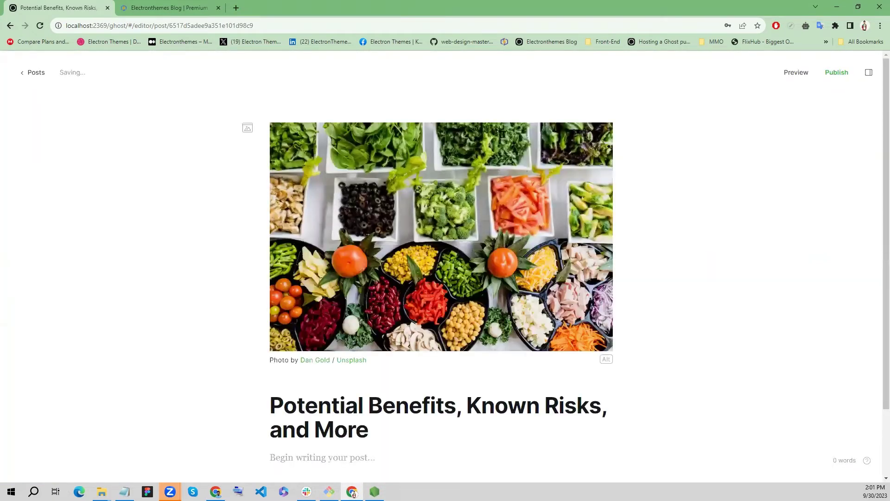
# Paste the article body, remove empty paragraphs, and make 'What Is Mullein Leaf?' a heading
pyautogui.click(297, 372)
pyautogui.hotkey('ctrl', 'v')
pyautogui.scroll(-3, 357, 317)
pyautogui.scroll(1, 327, 392)
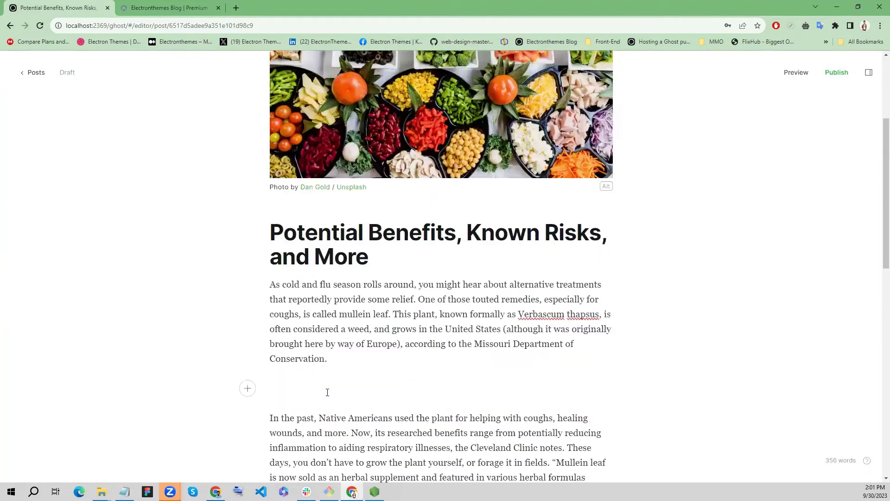
pyautogui.press('BackSpace')
pyautogui.scroll(-2, 343, 364)
pyautogui.click(311, 322)
pyautogui.press('BackSpace')
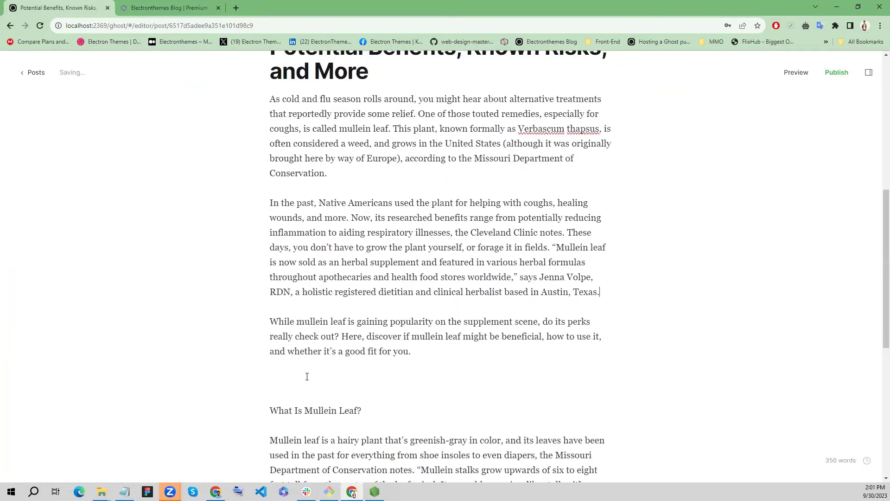
pyautogui.press('BackSpace')
pyautogui.moveTo(362, 381); pyautogui.dragTo(249, 378)
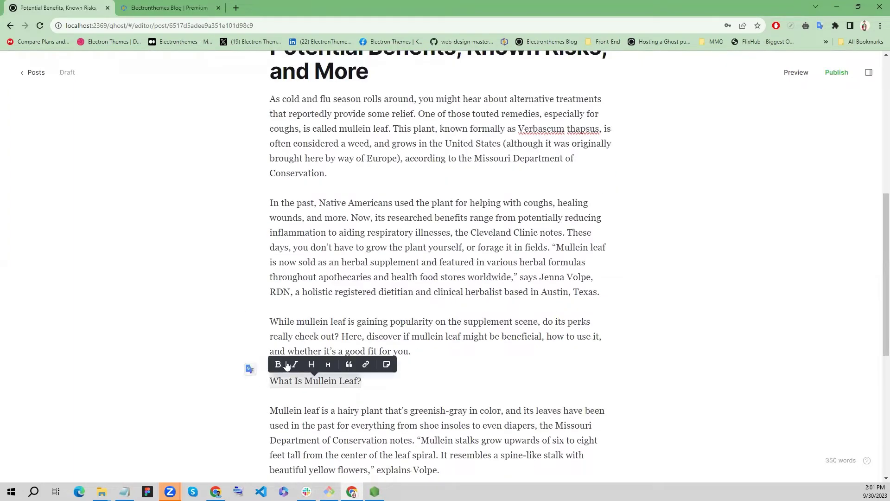
pyautogui.click(329, 366)
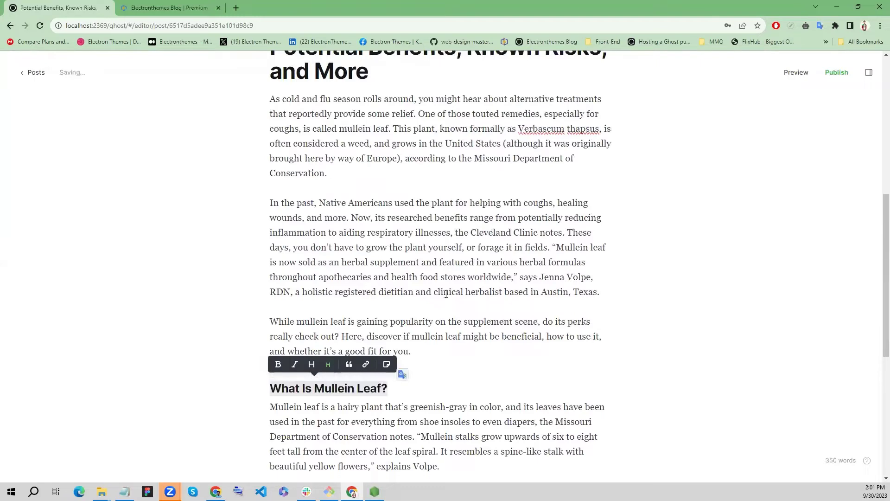
# Tag the post Food and paste its opening sentence as the excerpt
pyautogui.click(437, 359)
pyautogui.scroll(5, 437, 360)
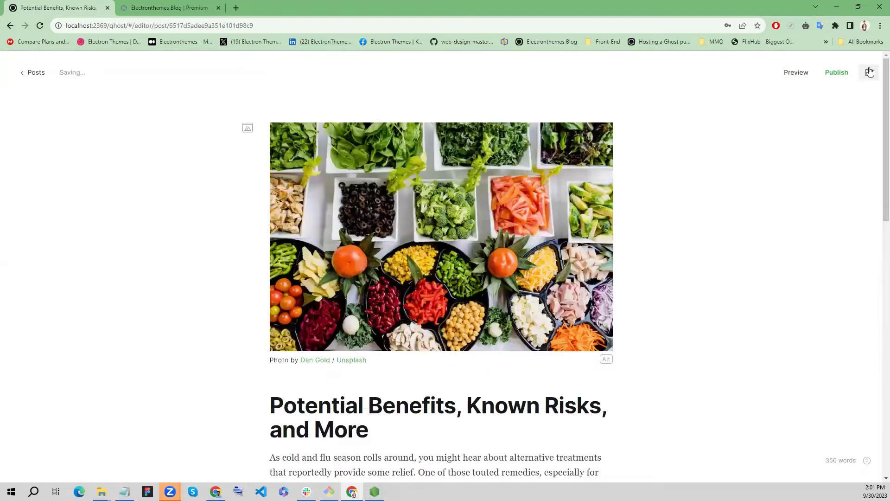
pyautogui.click(869, 72)
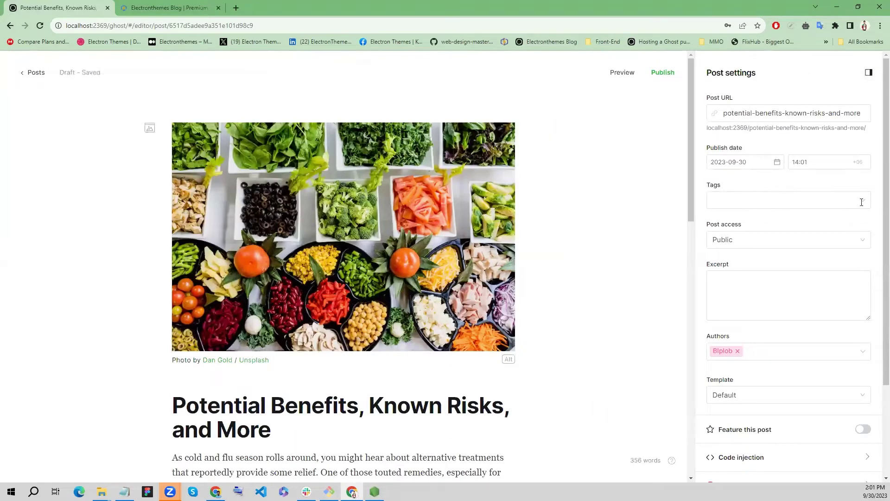
pyautogui.click(835, 203)
pyautogui.click(771, 220)
pyautogui.click(775, 186)
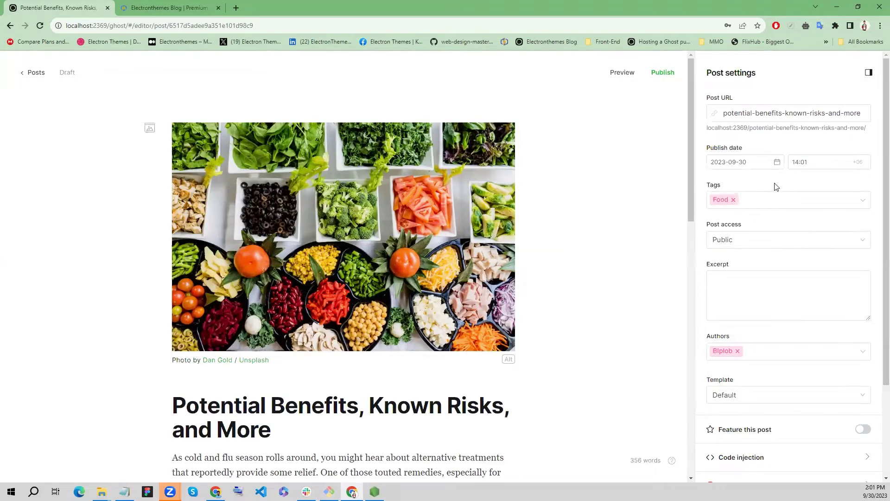
pyautogui.write('As cold and flu season rolls around, you might hear about alternative treatments that reportedly provide some relief.')
pyautogui.scroll(-2, 712, 312)
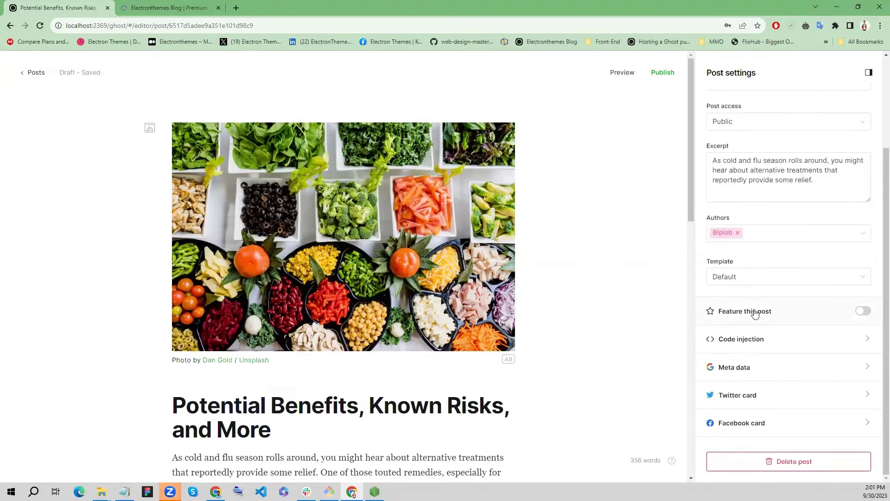
# Mark the post as featured and bring up its code injection settings
pyautogui.click(864, 312)
pyautogui.click(858, 317)
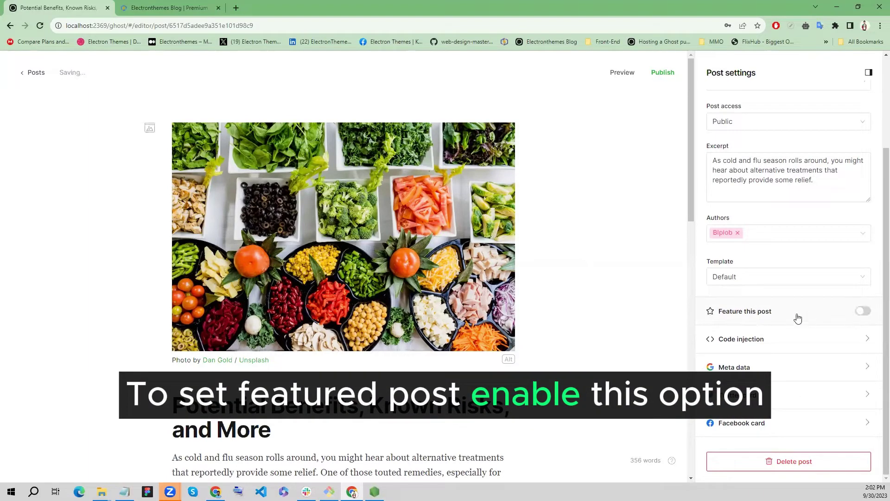
pyautogui.click(864, 312)
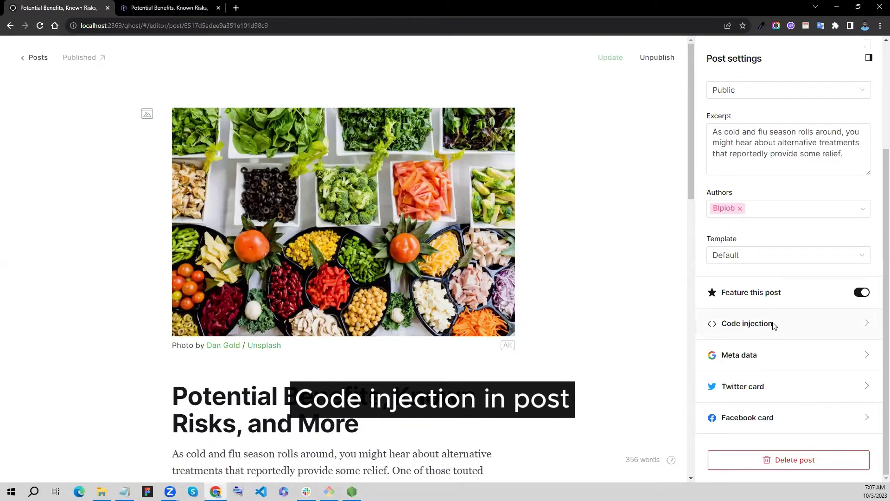
pyautogui.click(772, 325)
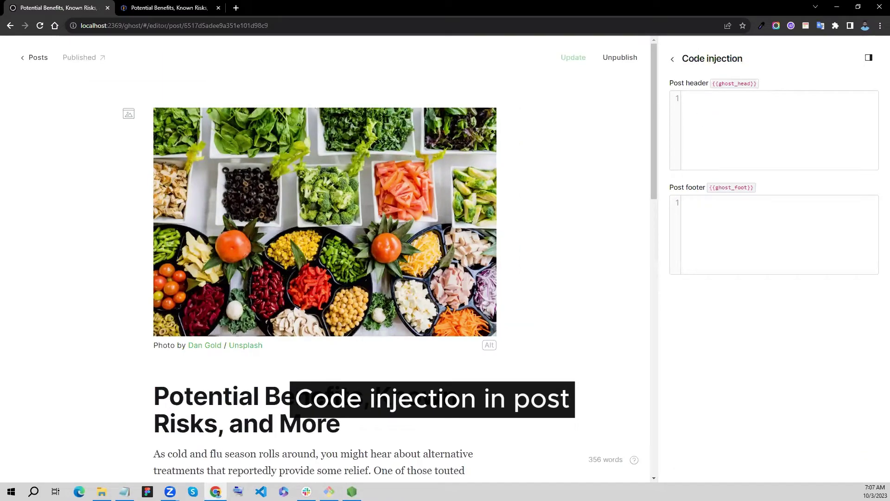
# Inspect the post title on the published page before styling it
pyautogui.click(672, 59)
pyautogui.click(181, 6)
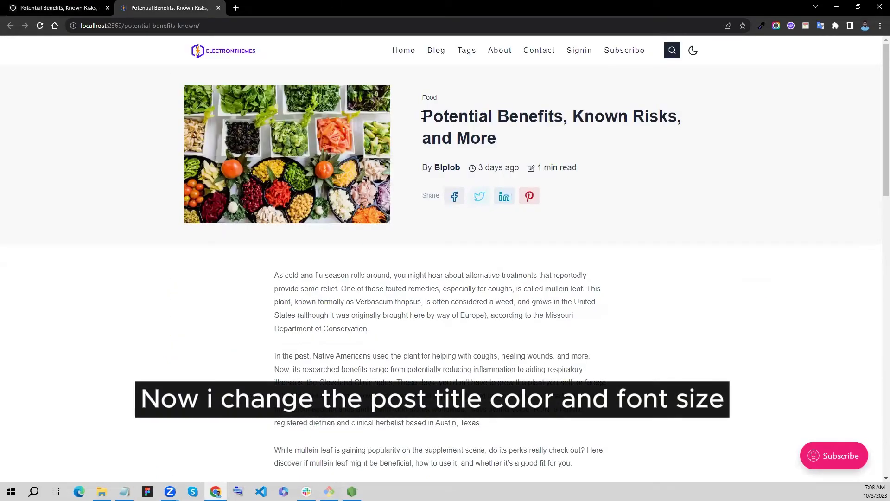
pyautogui.moveTo(424, 114); pyautogui.dragTo(508, 142)
pyautogui.click(509, 152)
pyautogui.click(102, 8)
# Paste a <style> block with green, 48px title rules into the post header and check the live page
pyautogui.click(772, 324)
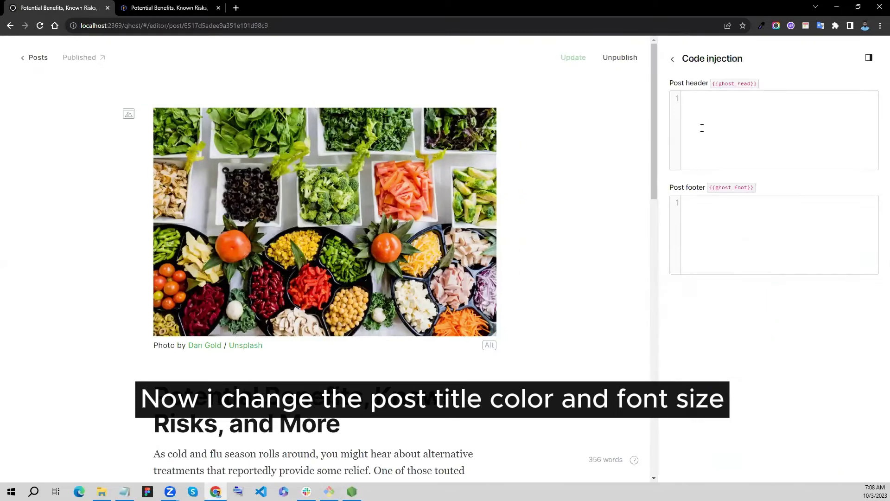
pyautogui.click(702, 111)
pyautogui.write('<style>     .sb-meta .title {         color: green;         font-size: 48px;     } </style>')
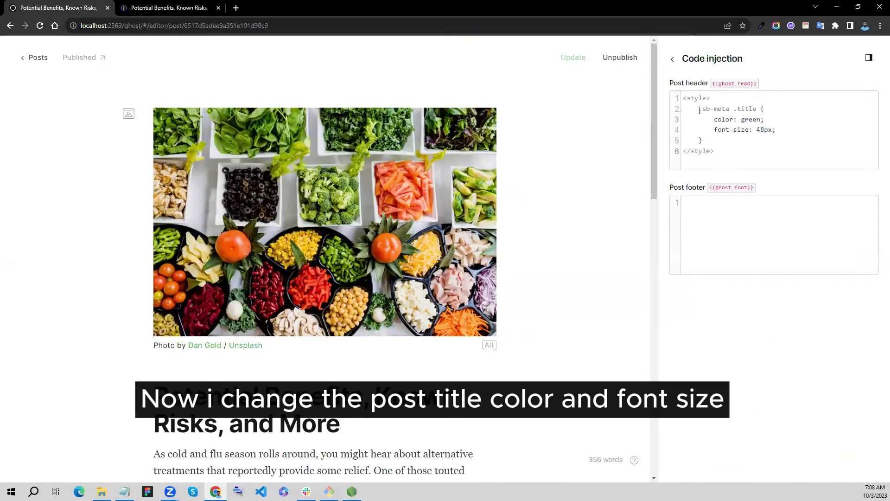
pyautogui.moveTo(699, 110)
pyautogui.mouseDown()
pyautogui.moveTo(748, 110)
pyautogui.moveTo(777, 130)
pyautogui.mouseUp()
pyautogui.click(699, 136)
pyautogui.click(171, 10)
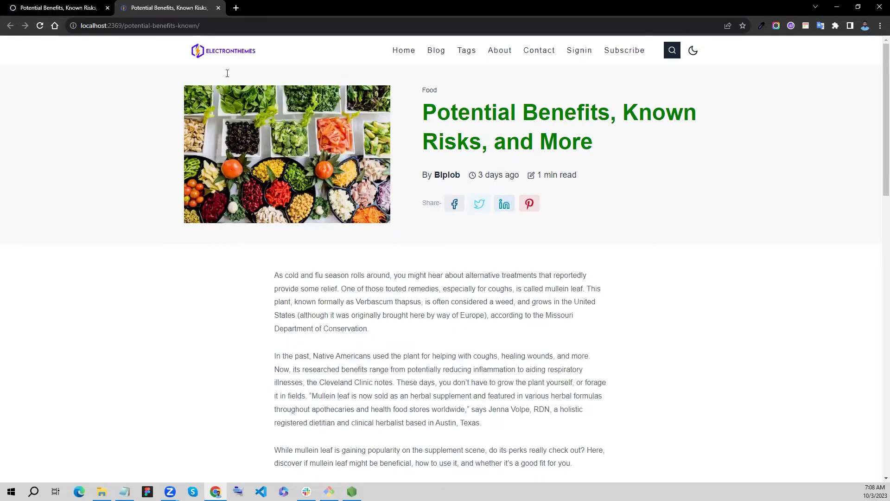
pyautogui.click(65, 6)
pyautogui.click(672, 58)
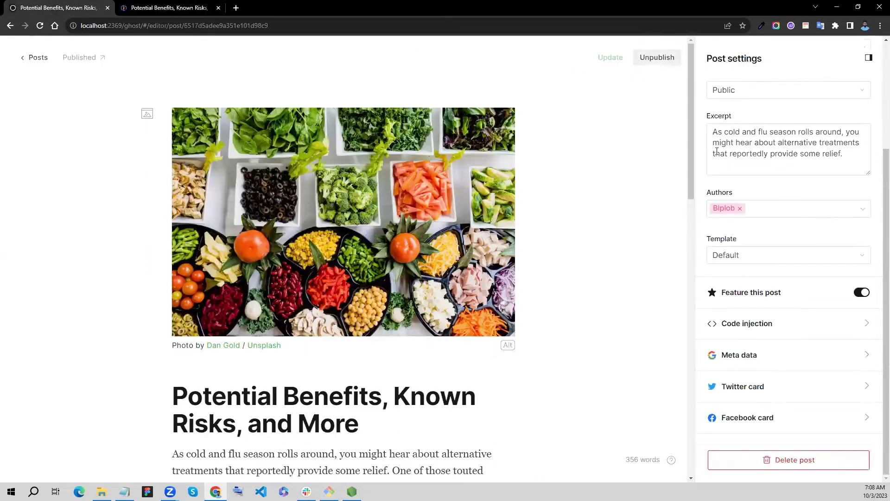
# Set the meta title to the post title and the meta description to the Native Americans sentence
pyautogui.click(769, 358)
pyautogui.click(693, 103)
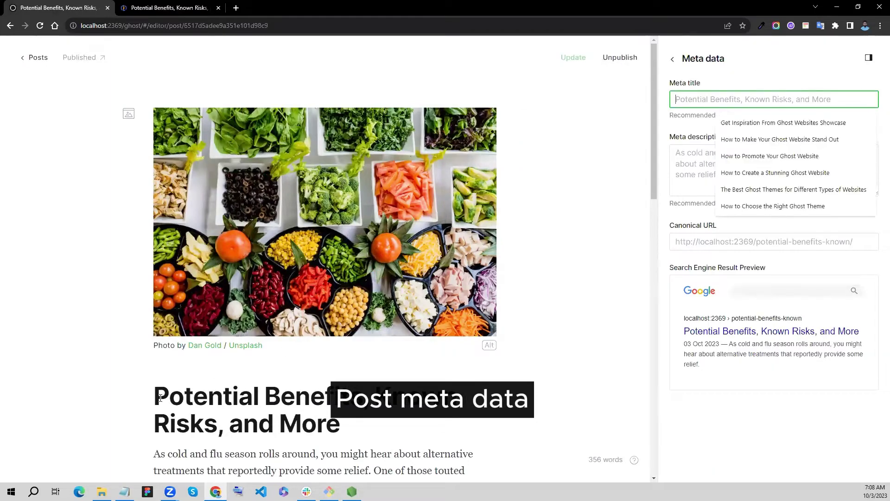
pyautogui.moveTo(159, 397); pyautogui.dragTo(348, 427)
pyautogui.hotkey('ctrl', 'c')
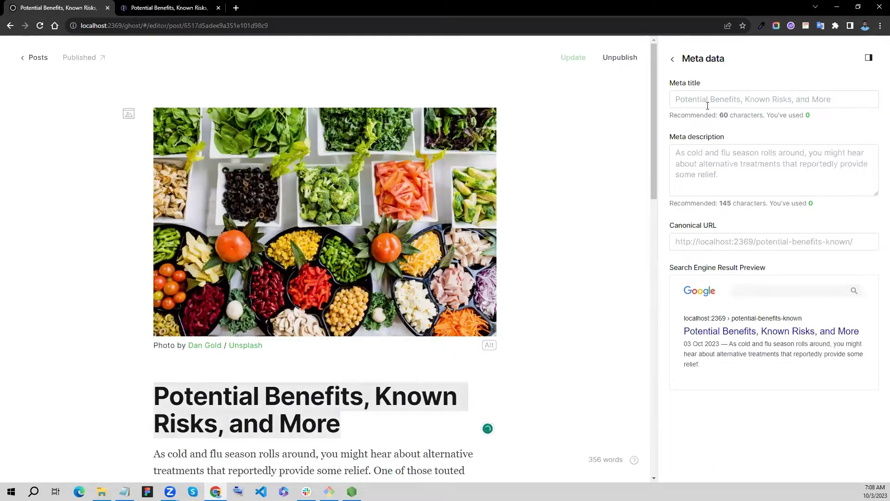
pyautogui.click(707, 104)
pyautogui.hotkey('ctrl', 'v')
pyautogui.scroll(-2, 220, 392)
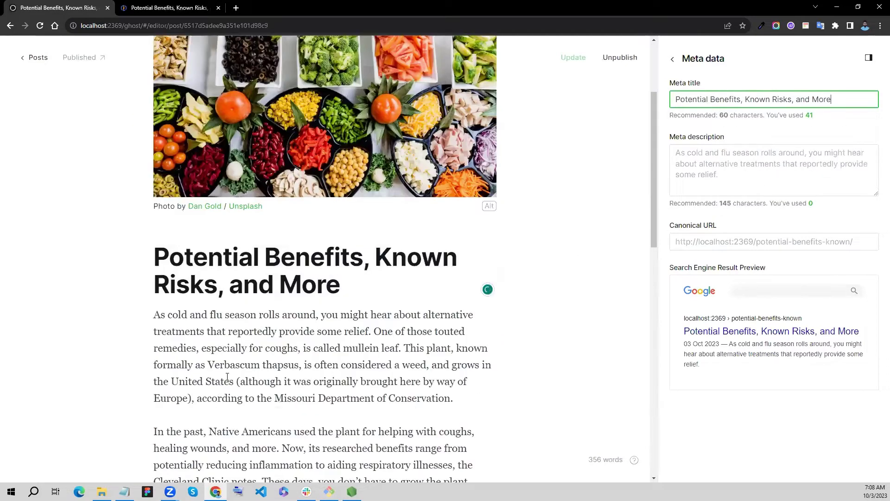
pyautogui.moveTo(153, 432); pyautogui.dragTo(279, 449)
pyautogui.hotkey('ctrl', 'c')
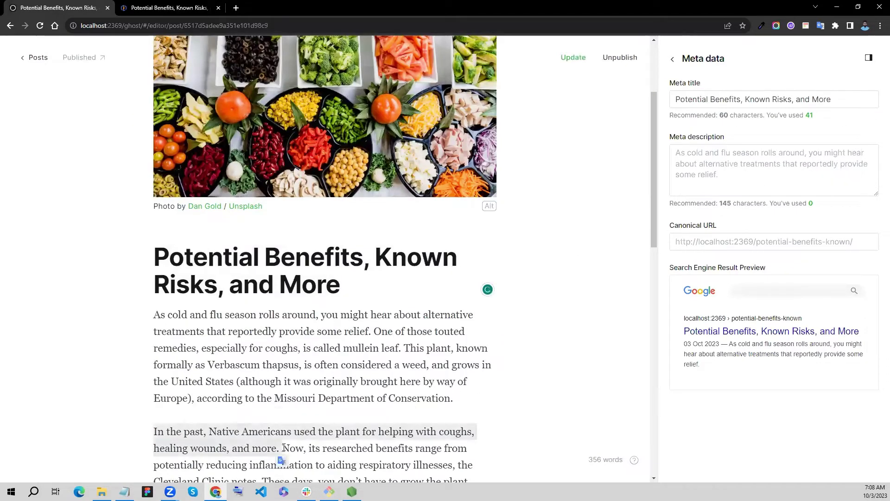
pyautogui.click(717, 174)
pyautogui.hotkey('ctrl', 'v')
# Copy the live post address into Canonical URL and return to post settings
pyautogui.click(178, 5)
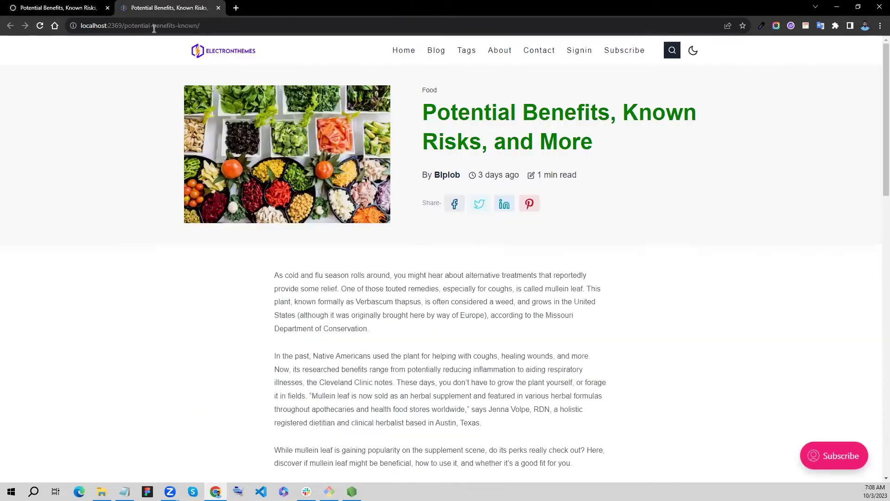
pyautogui.click(153, 26)
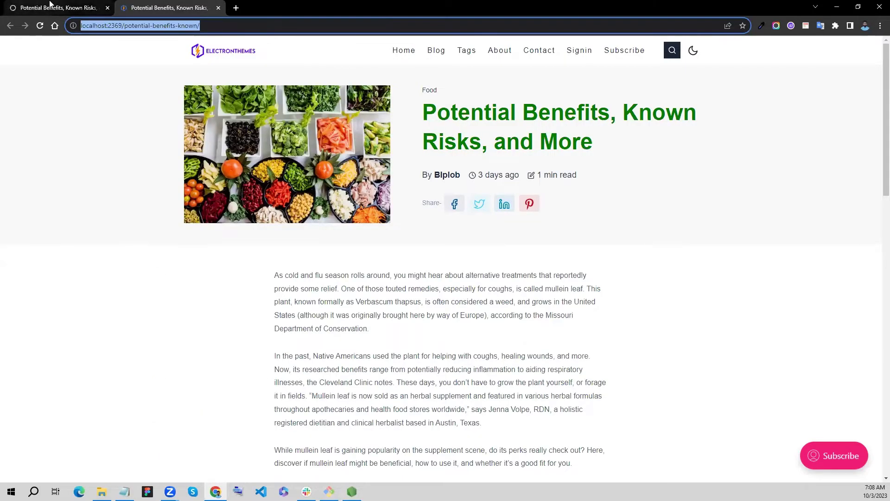
pyautogui.click(70, 14)
pyautogui.click(715, 241)
pyautogui.write('http://localhost:2369/potential-benefits-known/')
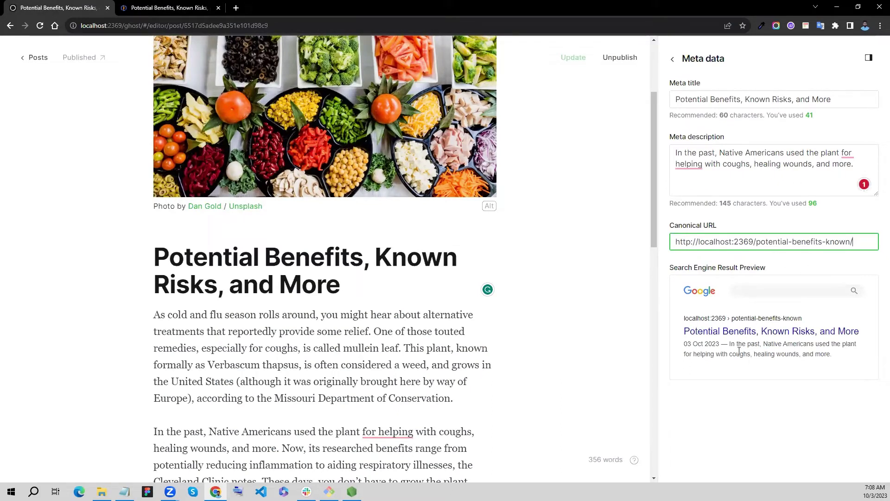
pyautogui.click(672, 59)
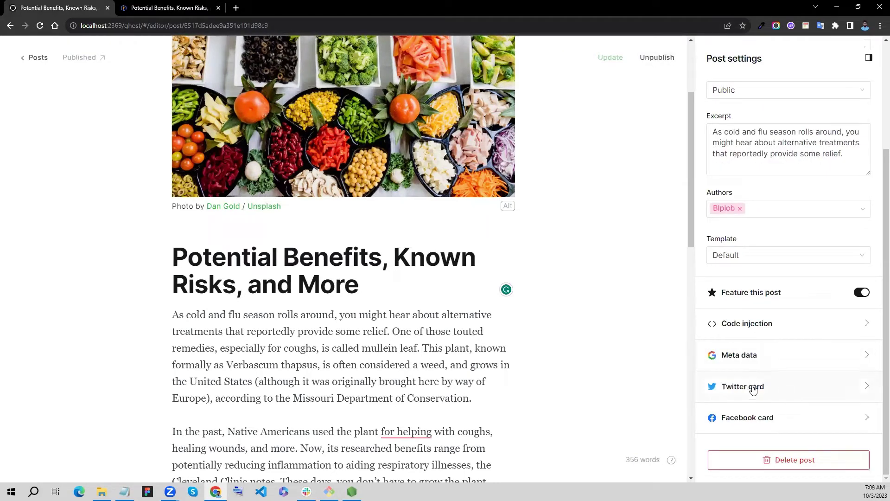
# Fill the Twitter card with the post title and the Native Americans sentence as description
pyautogui.click(819, 392)
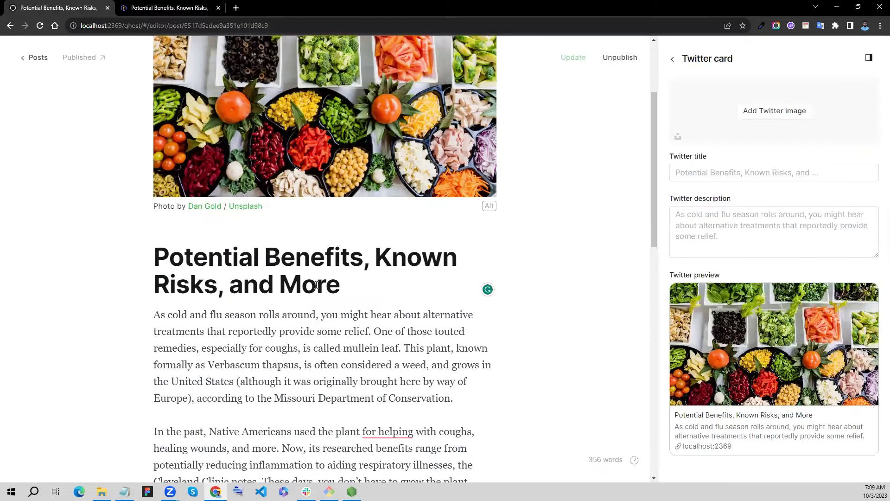
pyautogui.moveTo(156, 254); pyautogui.dragTo(354, 282)
pyautogui.hotkey('ctrl', 'c')
pyautogui.click(721, 174)
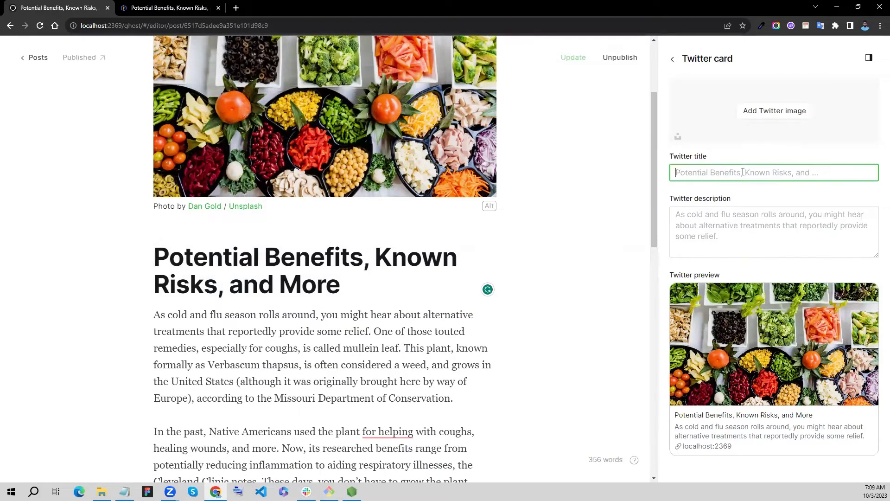
pyautogui.hotkey('ctrl', 'v')
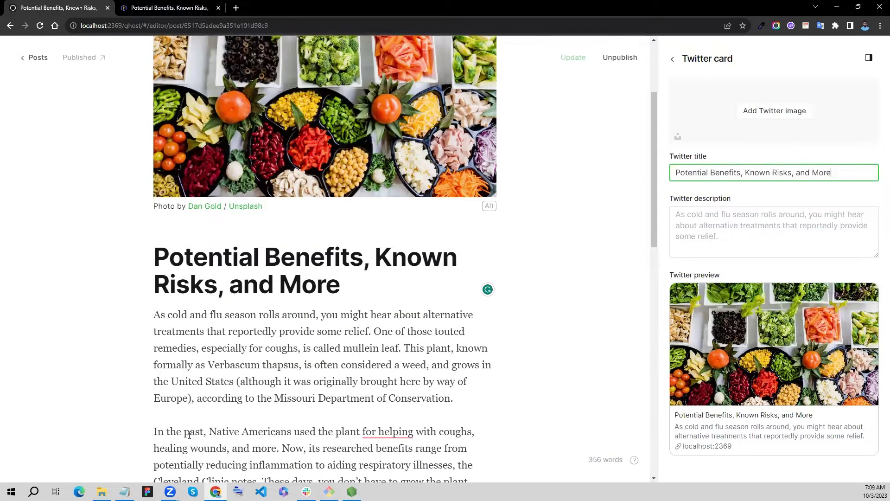
pyautogui.moveTo(154, 431); pyautogui.dragTo(279, 448)
pyautogui.hotkey('ctrl', 'c')
pyautogui.click(704, 238)
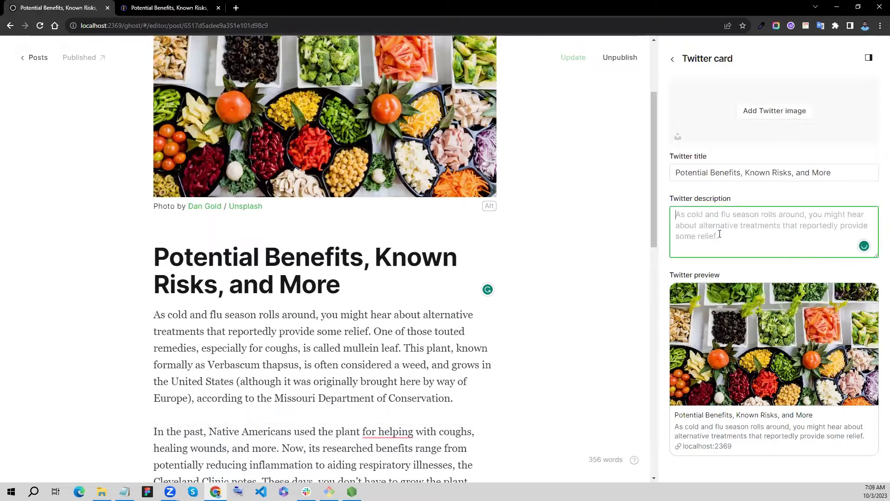
pyautogui.hotkey('ctrl', 'v')
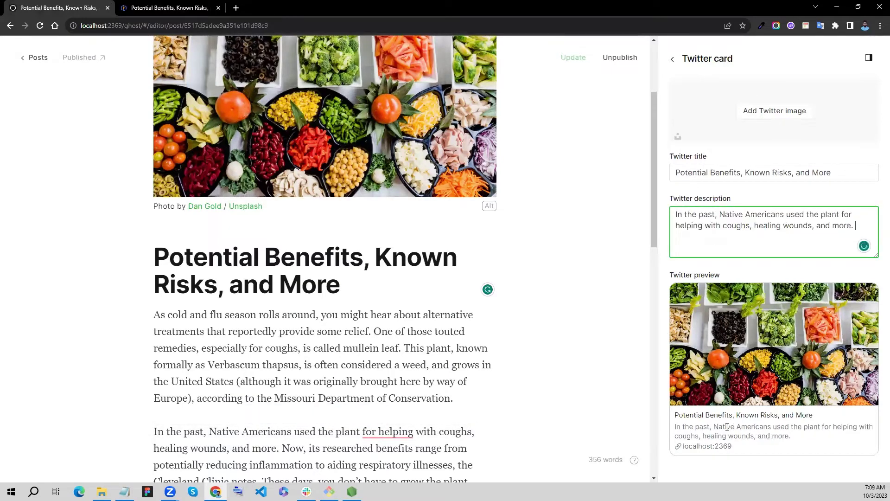
# Browse Unsplash for a Twitter image, then close it without adding one
pyautogui.moveTo(674, 415); pyautogui.dragTo(812, 415)
pyautogui.click(696, 167)
pyautogui.click(678, 137)
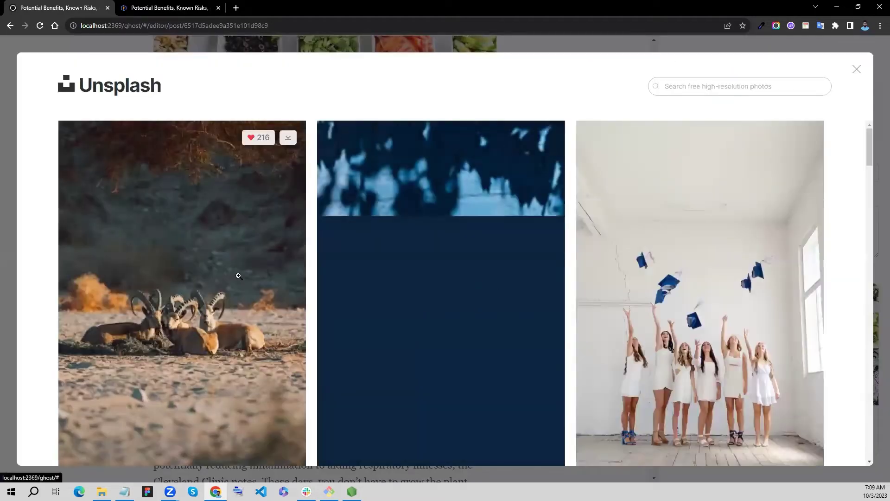
pyautogui.scroll(-3, 239, 256)
pyautogui.scroll(-5, 239, 255)
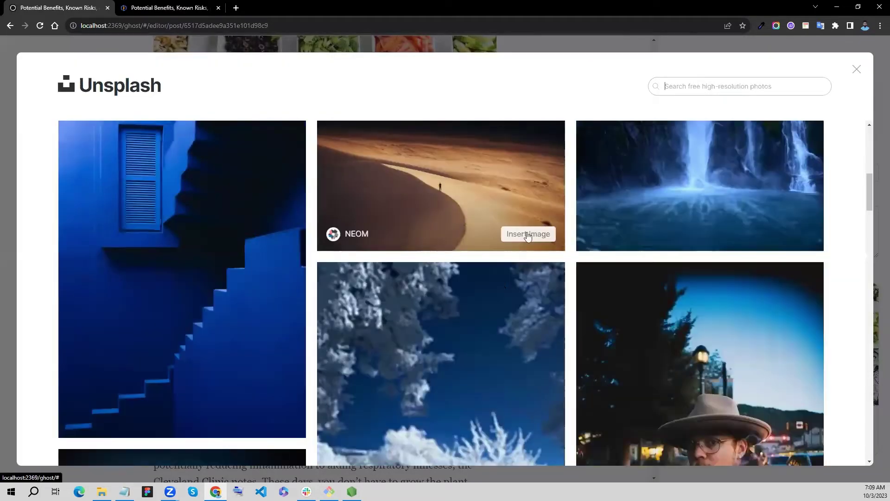
pyautogui.scroll(-2, 751, 285)
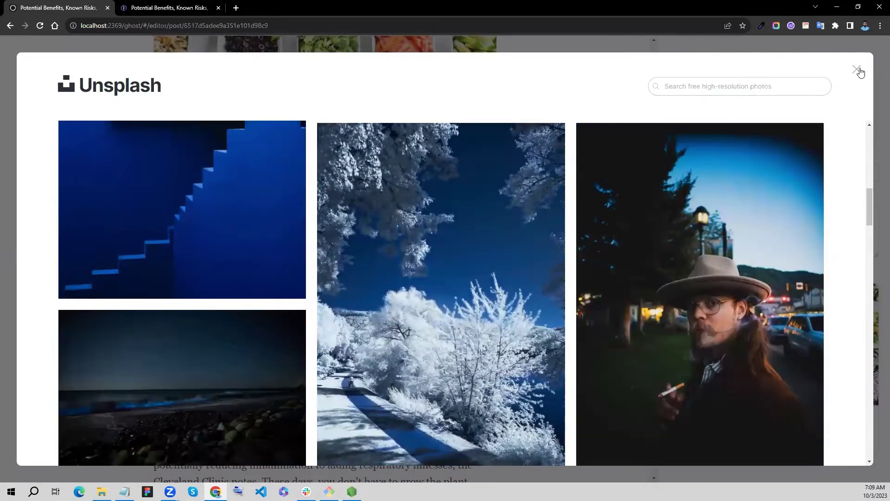
pyautogui.click(858, 71)
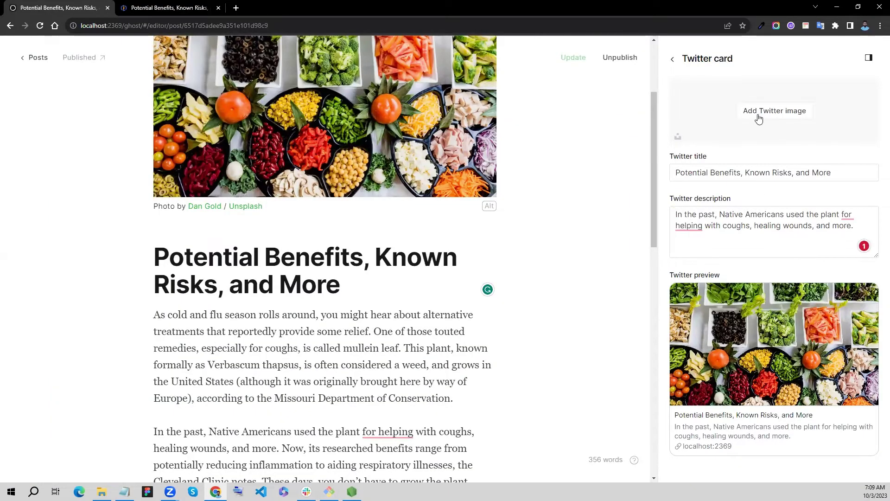
# Paste the post title and Native Americans sentence into the Facebook card, then update the post
pyautogui.click(673, 64)
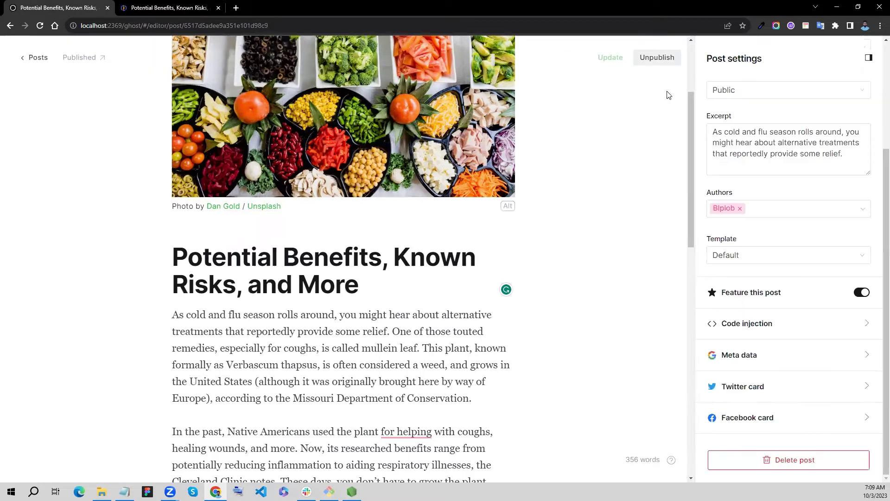
pyautogui.click(750, 417)
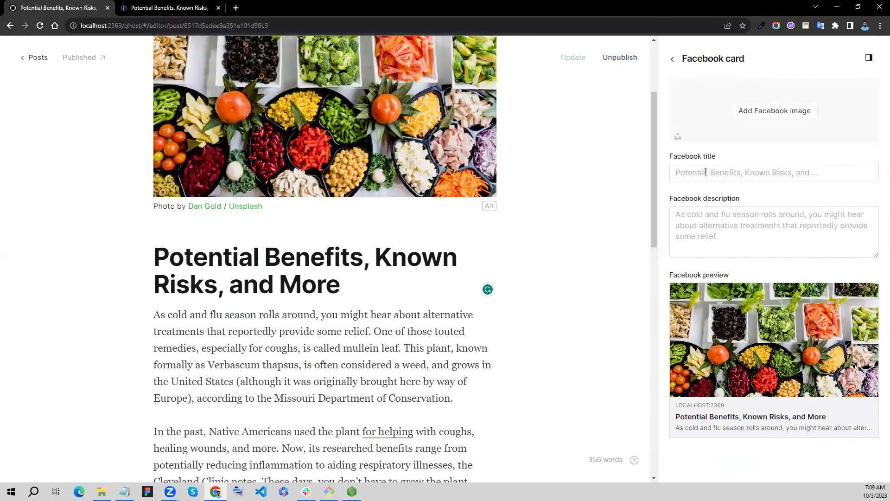
pyautogui.moveTo(153, 259); pyautogui.dragTo(352, 288)
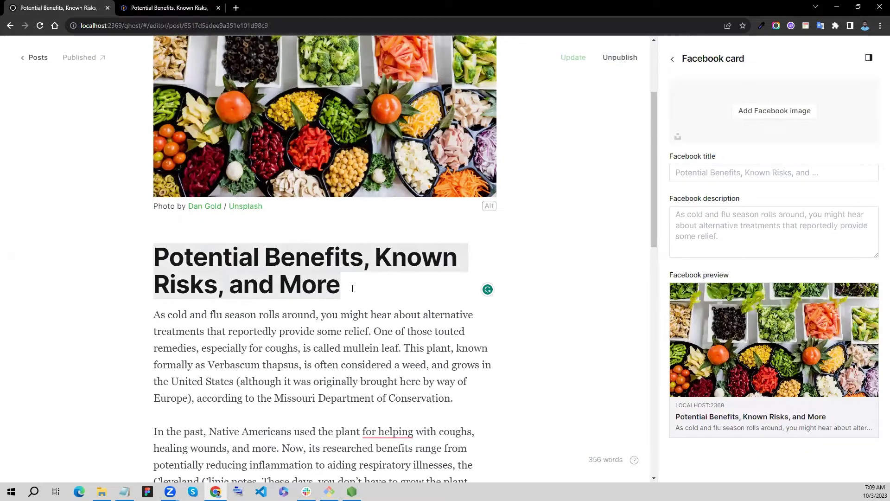
pyautogui.click(751, 172)
pyautogui.hotkey('ctrl', 'v')
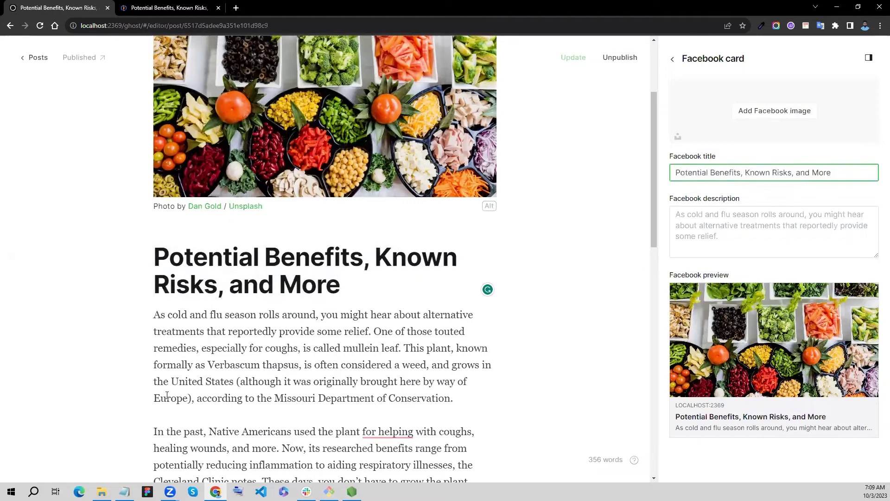
pyautogui.moveTo(154, 428); pyautogui.dragTo(278, 448)
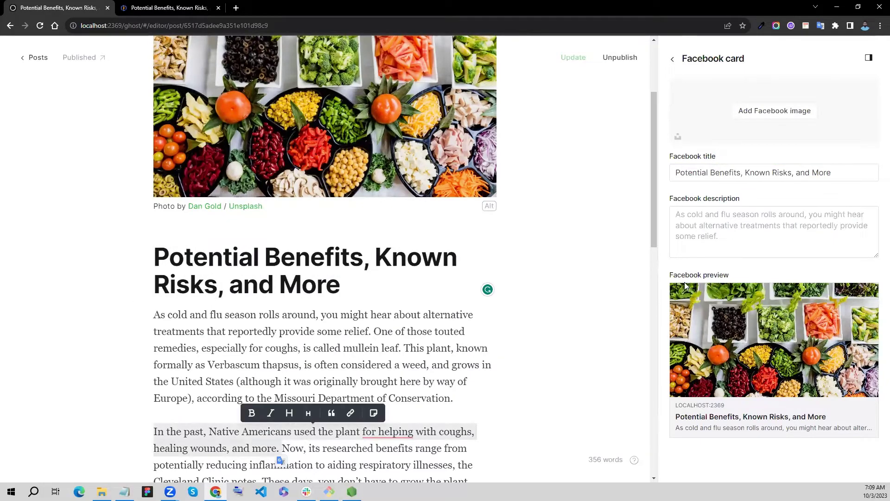
pyautogui.click(708, 232)
pyautogui.hotkey('ctrl', 'v')
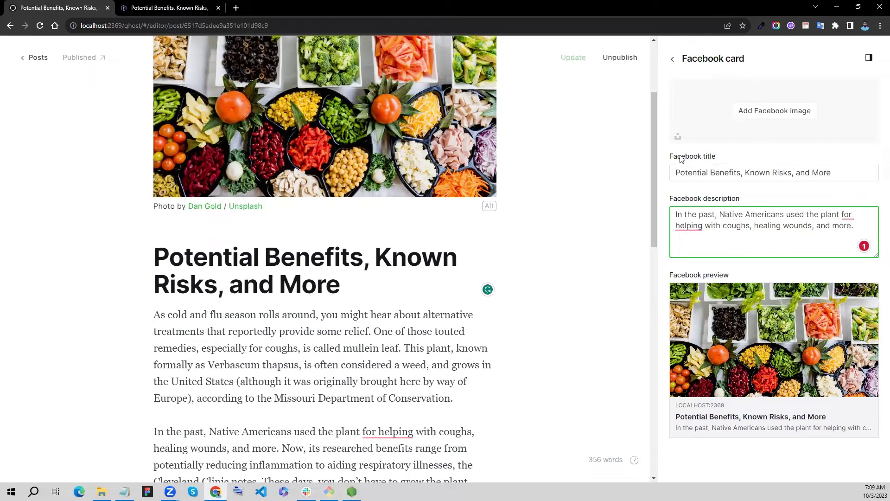
pyautogui.click(576, 57)
pyautogui.click(672, 59)
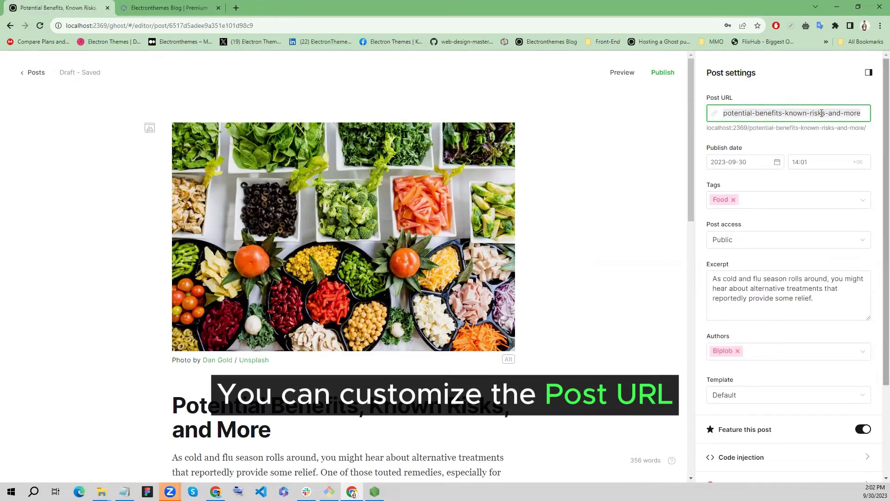
# Trim '-risks-and-more' from the slug, publish the post, and open it live
pyautogui.moveTo(807, 113); pyautogui.dragTo(874, 119)
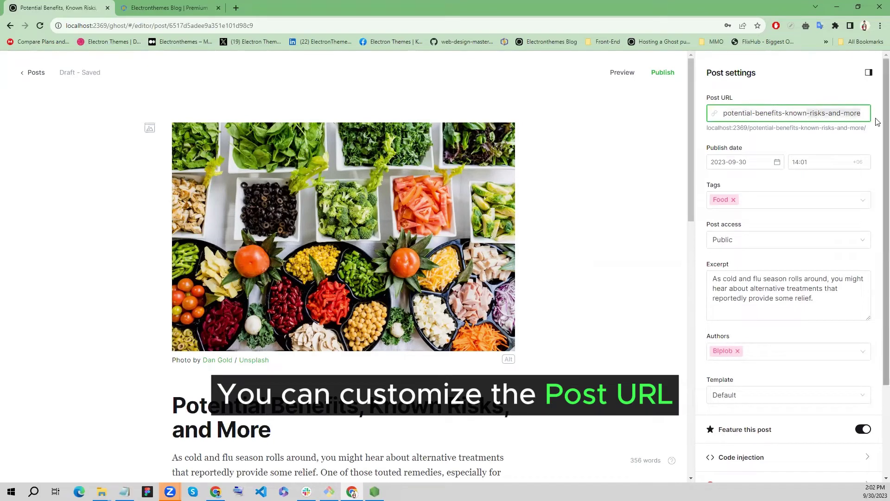
pyautogui.press('BackSpace')
pyautogui.click(660, 74)
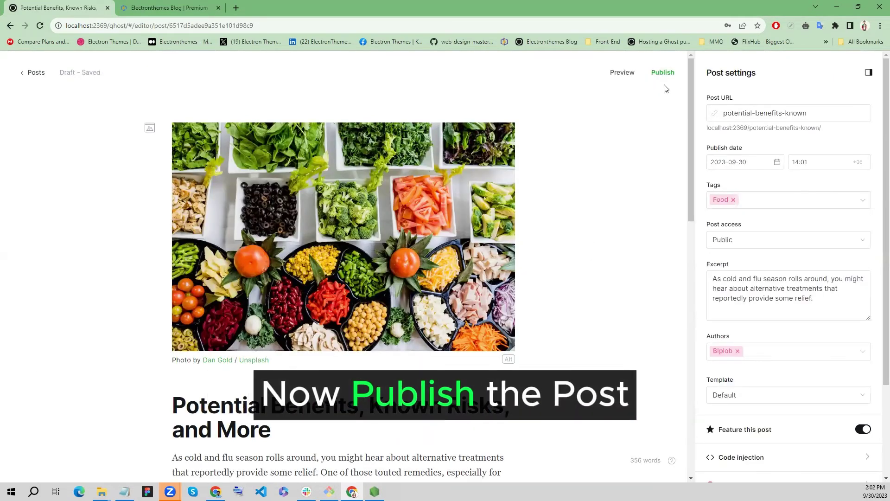
pyautogui.click(662, 74)
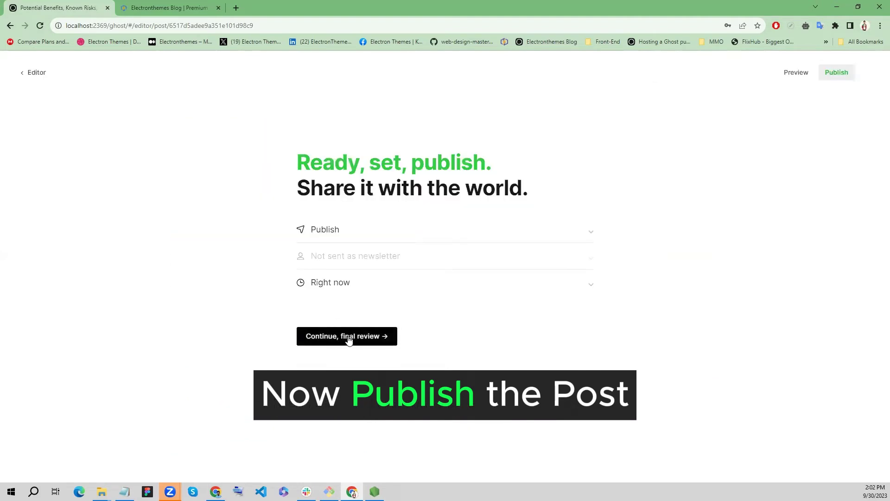
pyautogui.click(346, 337)
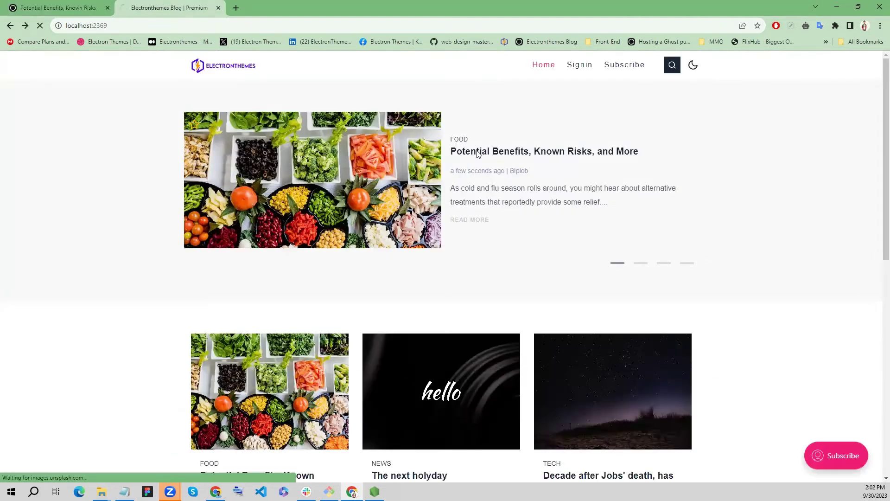
pyautogui.click(478, 153)
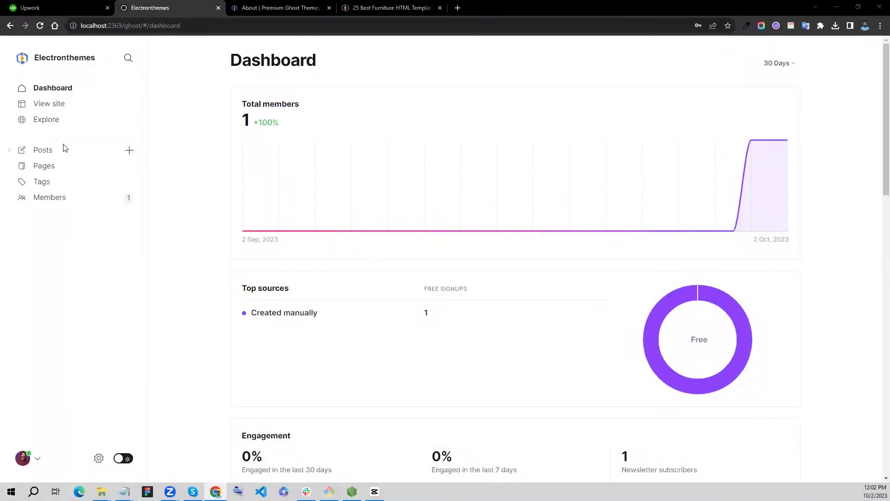
# From Pages, create the Privacy Policy page and move into its body
pyautogui.click(55, 169)
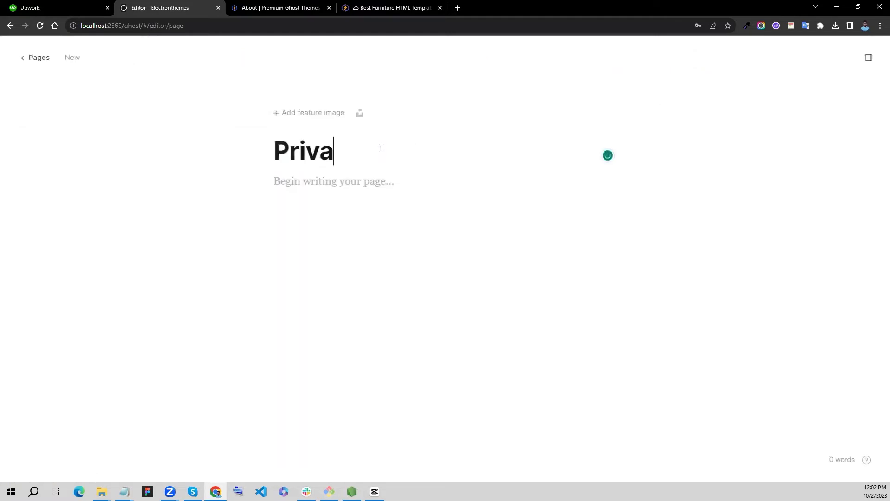
pyautogui.write('cy Policy')
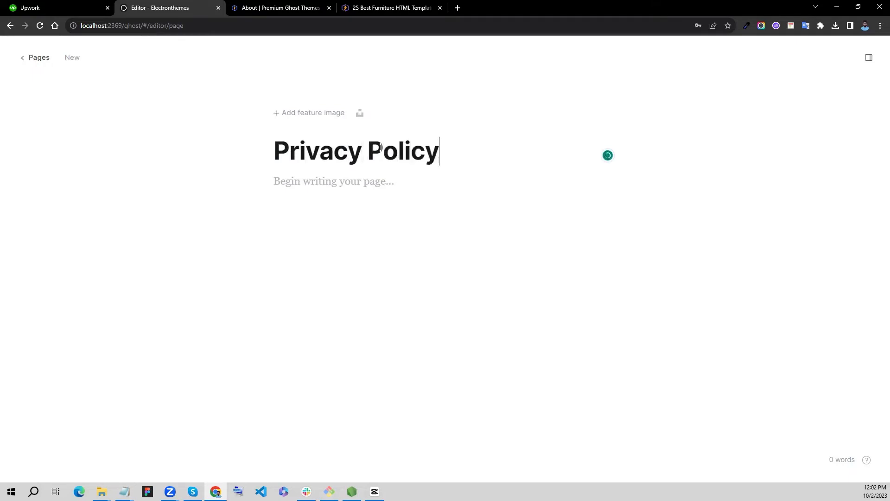
pyautogui.click(332, 183)
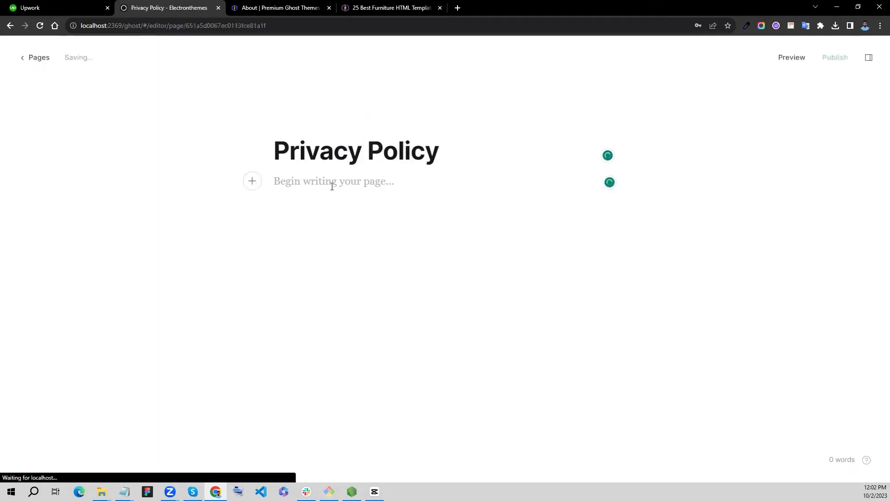
# Paste the policy text into the body and shorten the page URL slug
pyautogui.hotkey('ctrl', 'v')
pyautogui.click(868, 57)
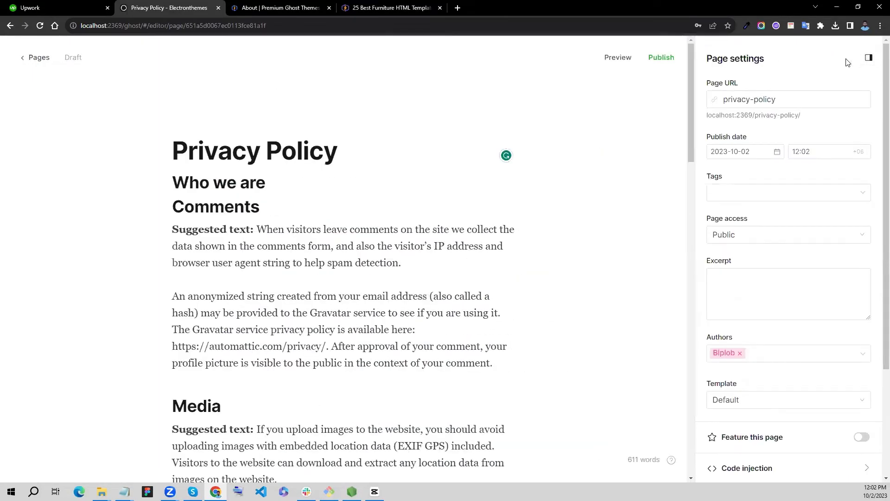
pyautogui.click(785, 104)
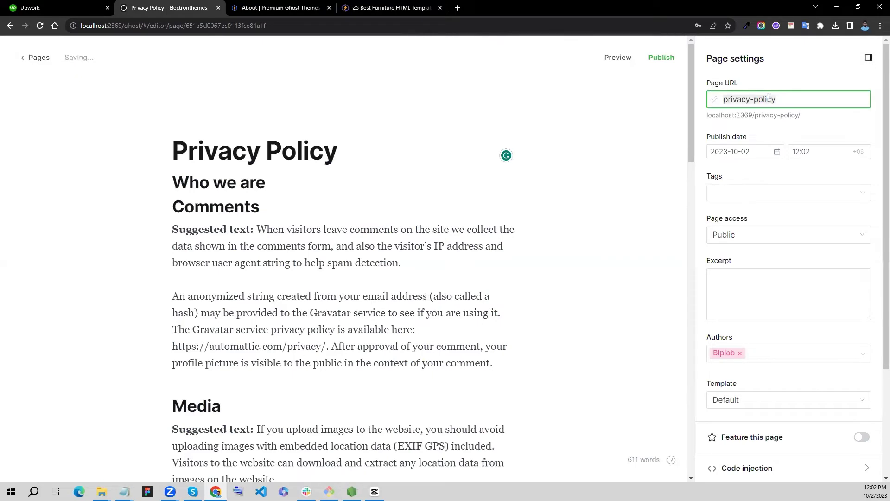
pyautogui.click(753, 99)
pyautogui.hotkey('shift', 'End')
pyautogui.press('BackSpace')
pyautogui.scroll(-2, 767, 102)
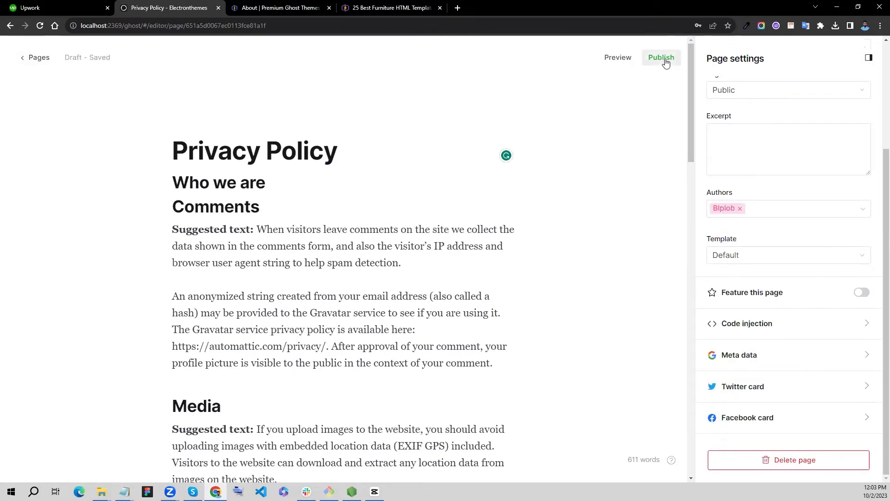
# Publish the Privacy Policy page right now and reopen it
pyautogui.click(665, 58)
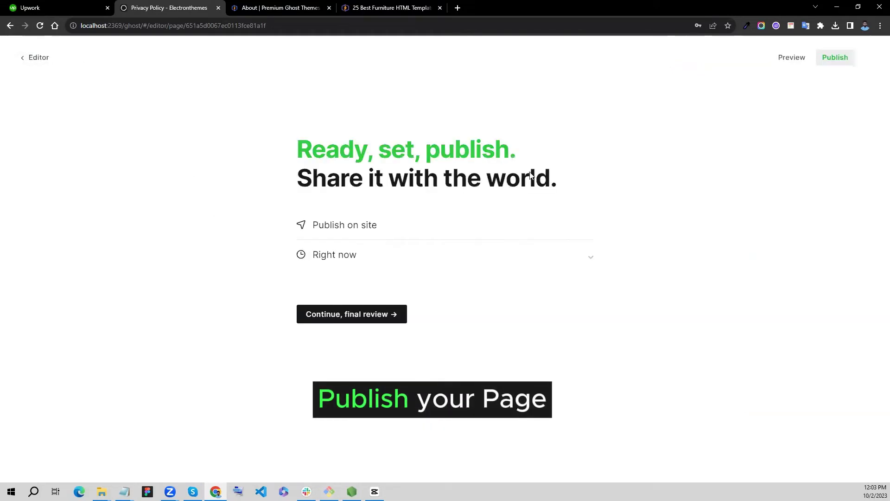
pyautogui.click(325, 317)
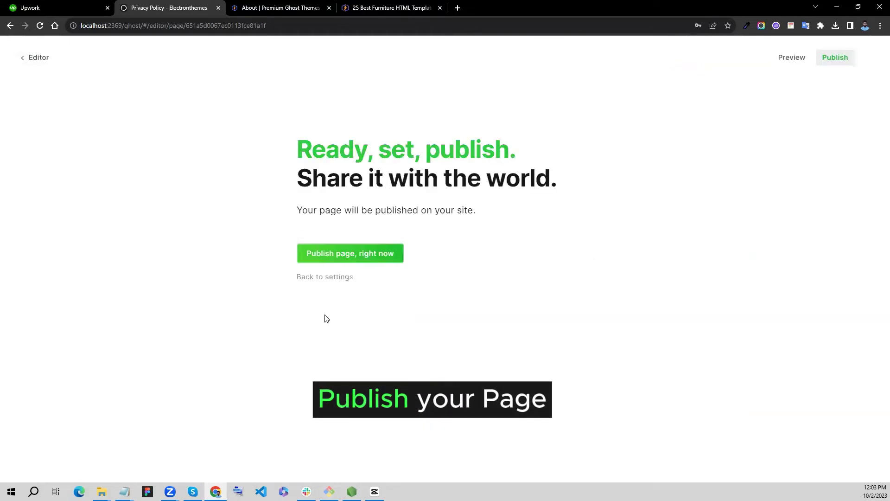
pyautogui.click(357, 257)
pyautogui.press('Escape')
pyautogui.click(346, 109)
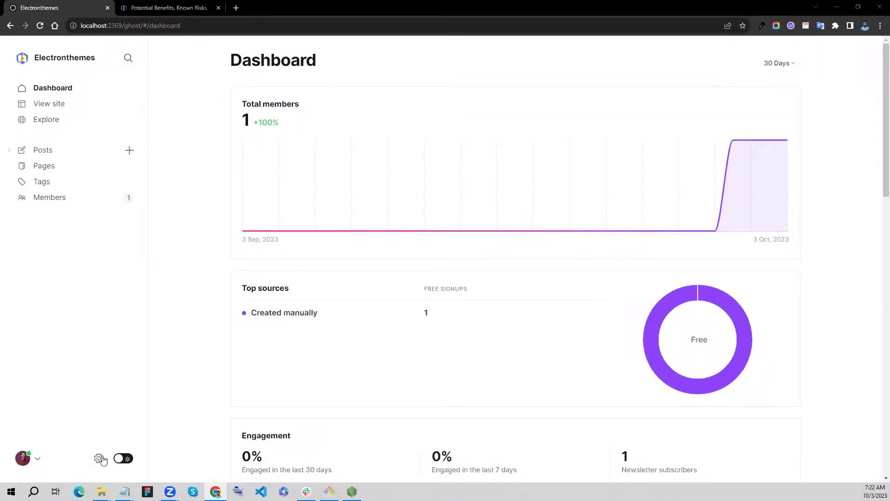
# Add and save a new primary navigation item, then open the Pages list
pyautogui.click(100, 458)
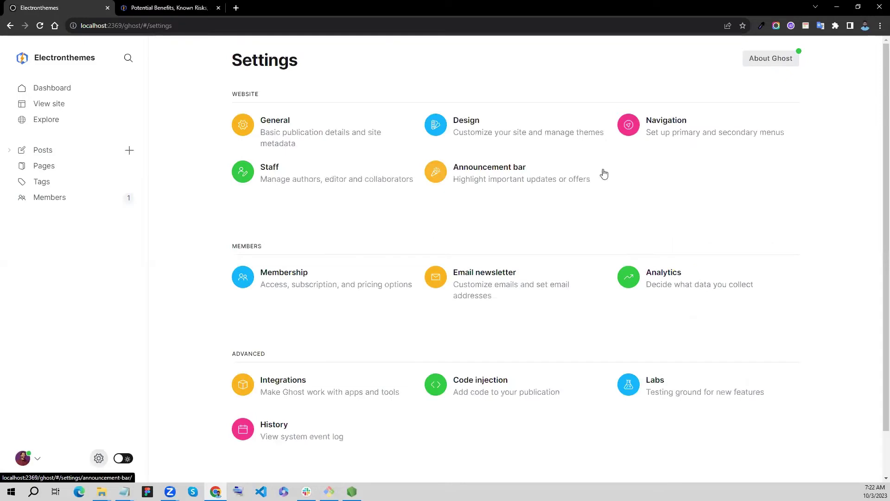
pyautogui.click(657, 129)
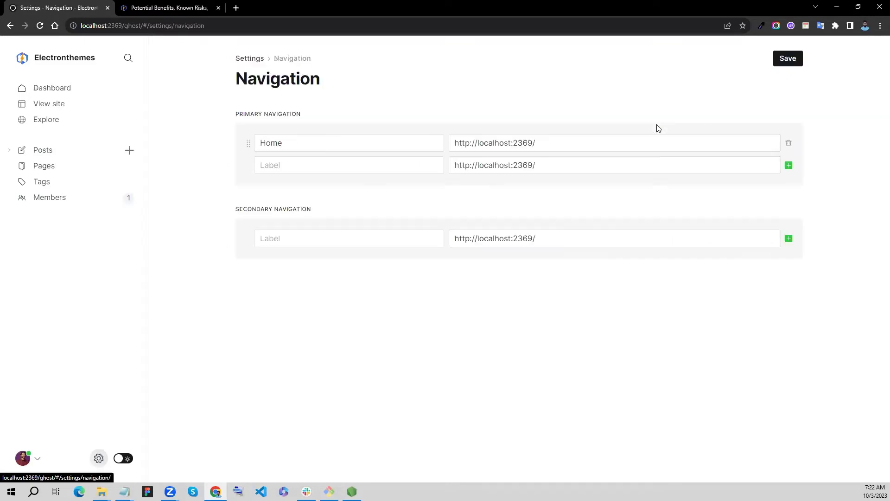
pyautogui.click(394, 169)
pyautogui.write('Blog')
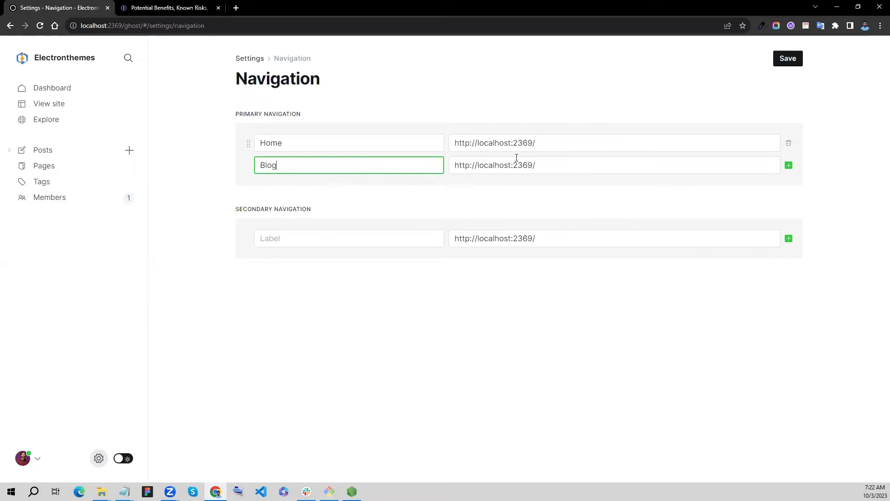
pyautogui.click(544, 165)
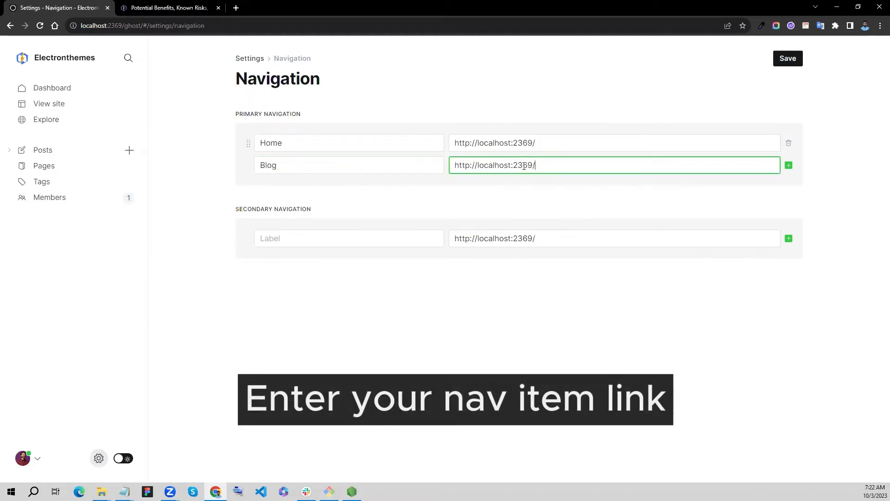
pyautogui.click(788, 65)
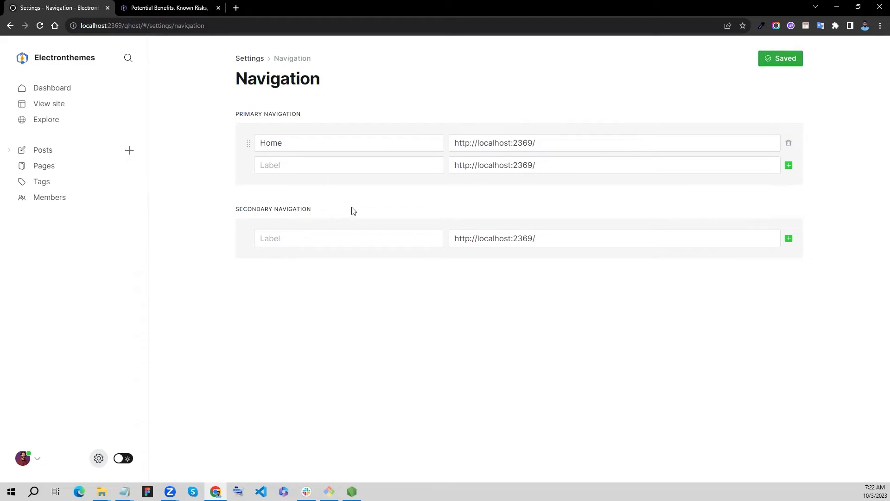
pyautogui.click(71, 172)
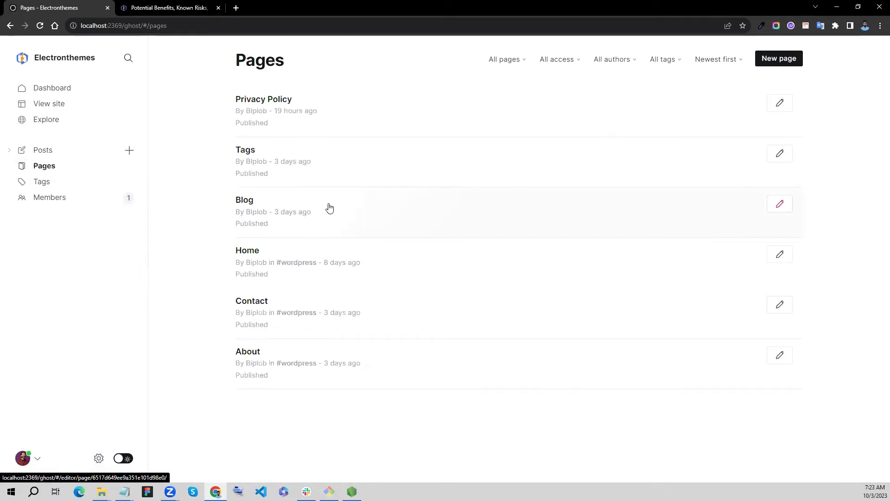
# Copy the Blog page address and add it as the Blog navigation item's link
pyautogui.click(329, 206)
pyautogui.click(867, 59)
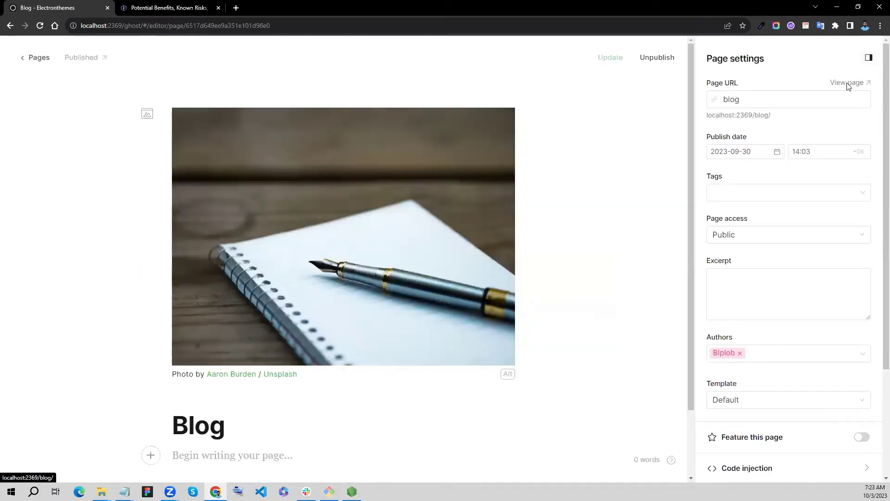
pyautogui.click(848, 83)
pyautogui.click(148, 24)
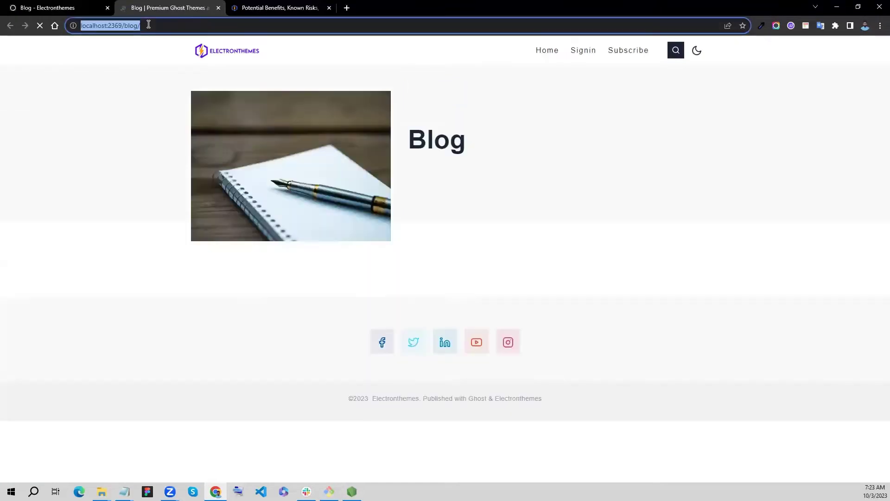
pyautogui.rightClick(132, 24)
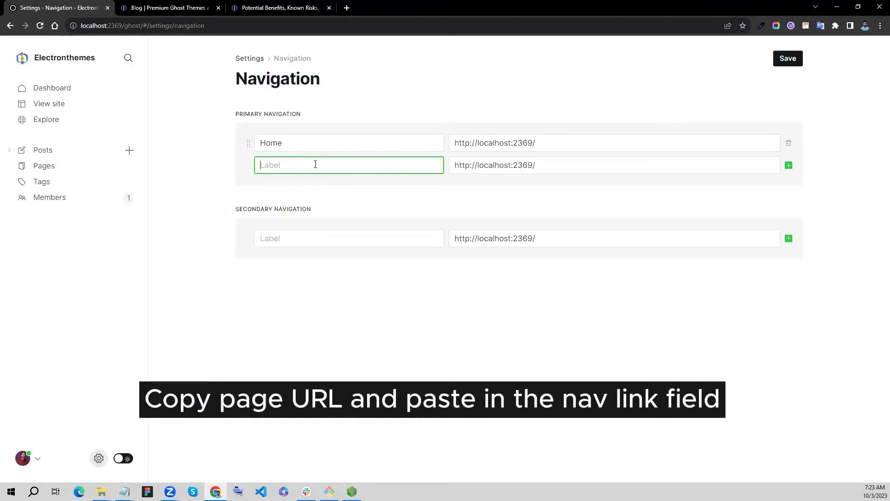
pyautogui.write('Blog')
pyautogui.moveTo(556, 173); pyautogui.dragTo(449, 163)
pyautogui.write('http://localhost:2369/blog/')
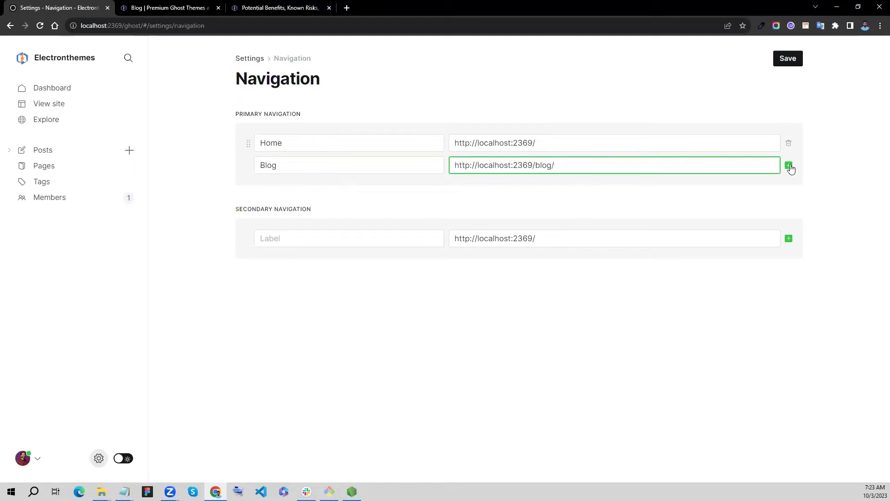
pyautogui.click(788, 166)
# Save the navigation and copy the Food tag page address from the live site
pyautogui.click(779, 61)
pyautogui.click(185, 7)
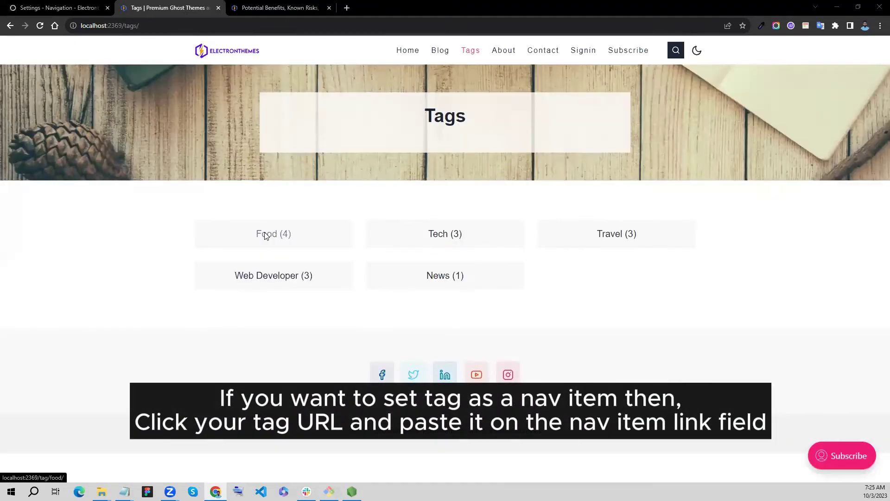
pyautogui.click(268, 235)
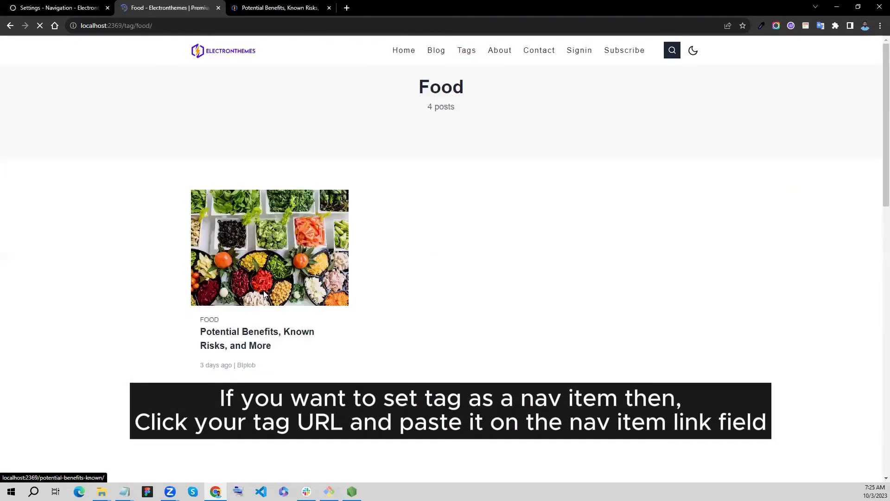
pyautogui.click(159, 25)
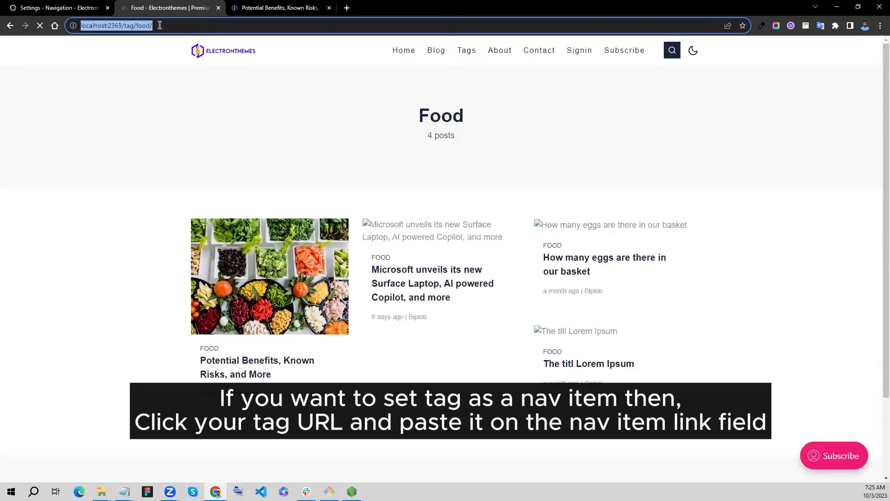
# Add a Food navigation item linking to the Food tag page and save
pyautogui.click(95, 9)
pyautogui.click(464, 252)
pyautogui.hotkey('ctrl', 'a')
pyautogui.write('http://localhost:2369/tag/food/')
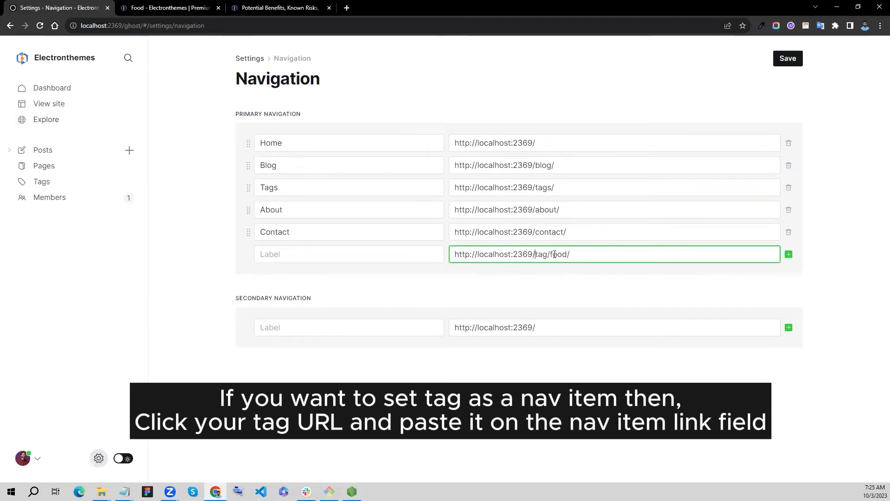
pyautogui.click(354, 254)
pyautogui.write('Food')
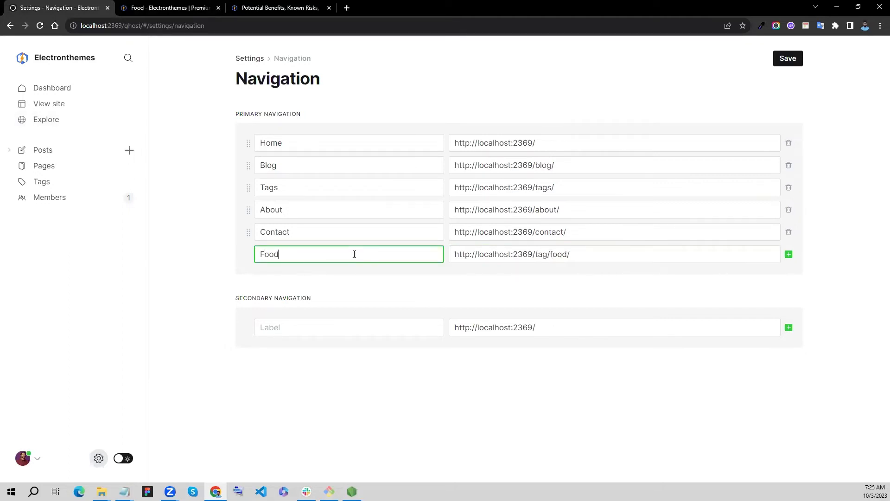
pyautogui.click(789, 255)
pyautogui.click(788, 58)
# Reload the live site and confirm the Food menu entry opens the Food tag page
pyautogui.click(159, 6)
pyautogui.click(39, 26)
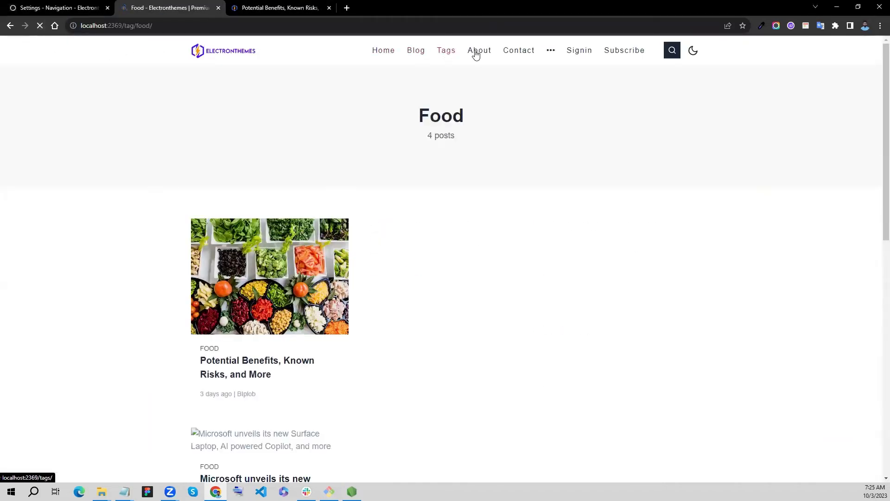
pyautogui.click(550, 53)
pyautogui.click(569, 78)
pyautogui.click(385, 52)
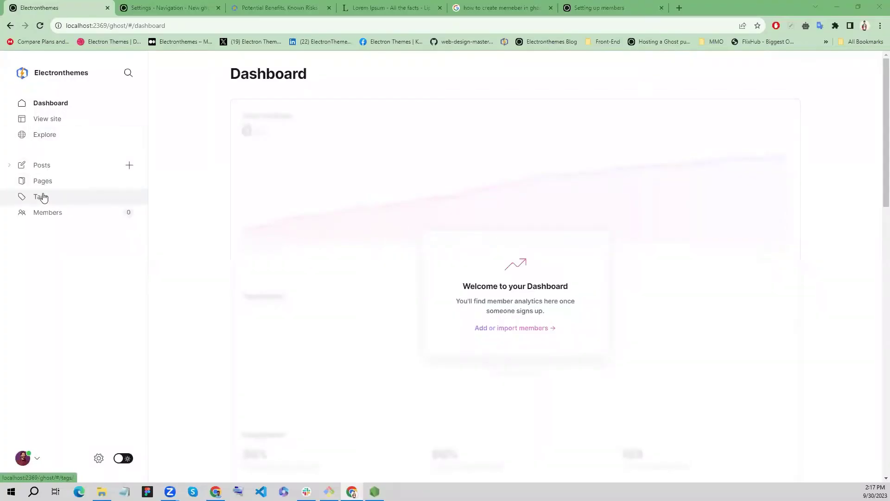
# Start a new Health tag with an Unsplash mountain photo as its image
pyautogui.click(59, 195)
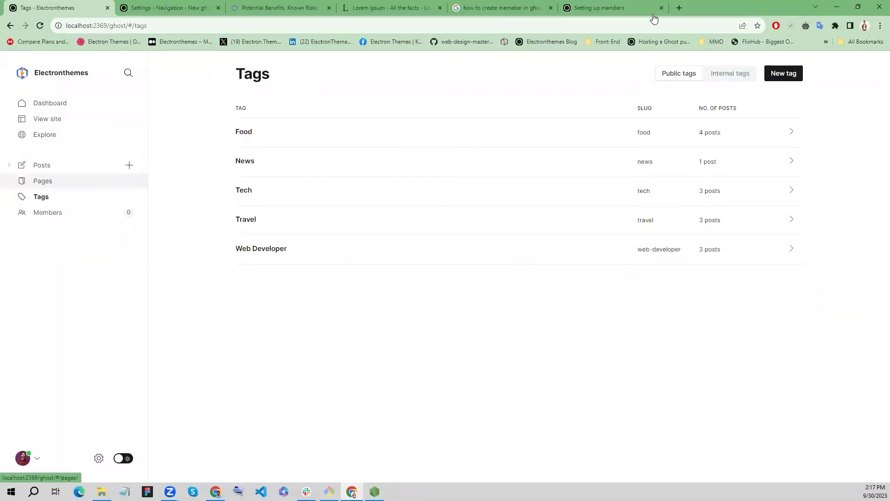
pyautogui.click(784, 72)
pyautogui.click(378, 170)
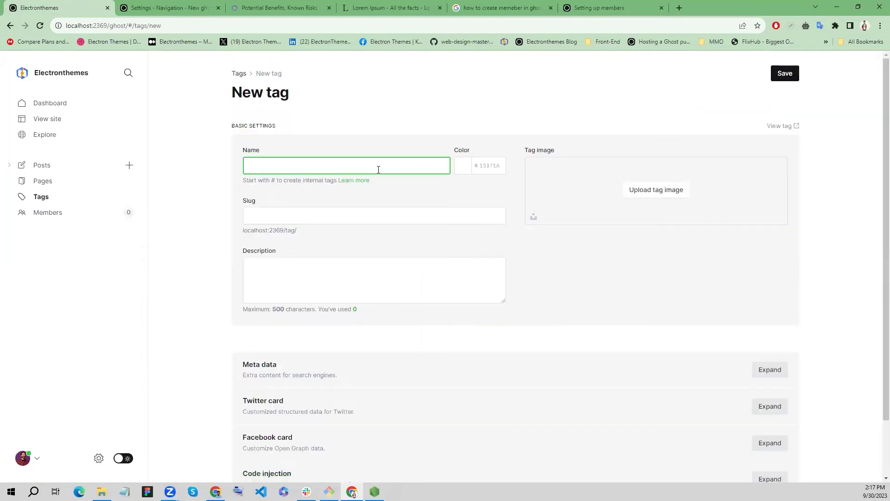
pyautogui.write('Hea')
pyautogui.write('th')
pyautogui.click(533, 217)
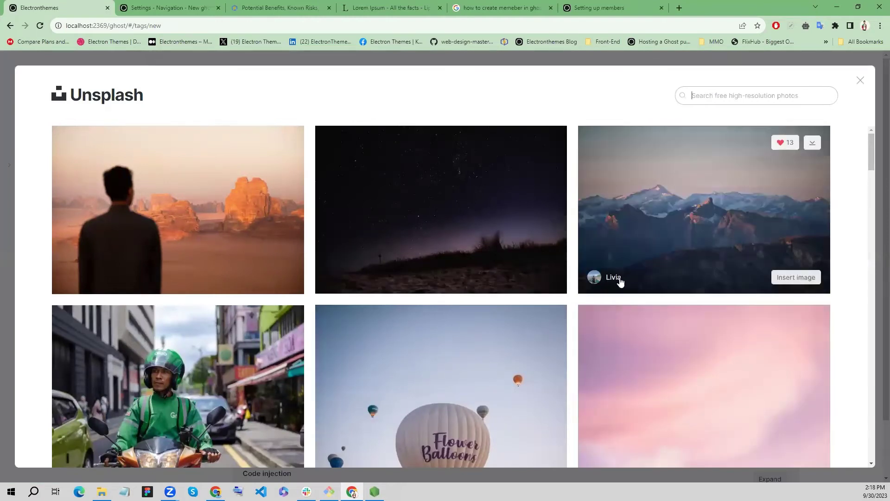
pyautogui.click(778, 284)
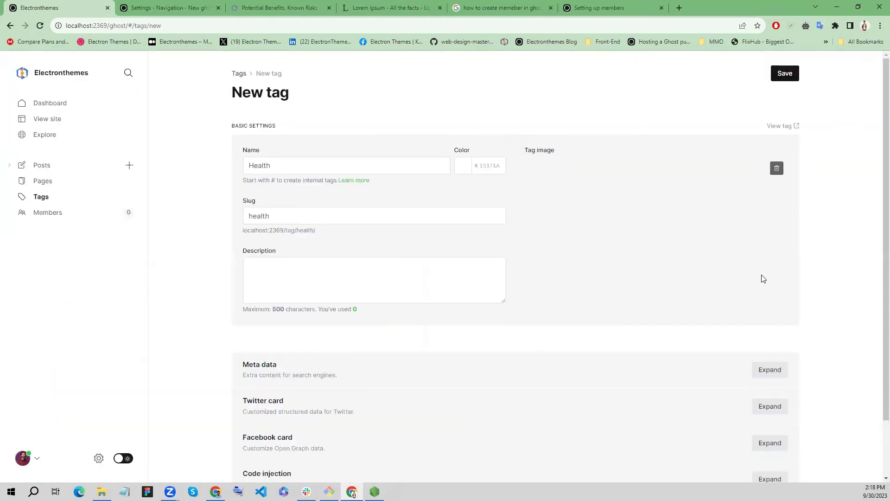
# Paste the Lorem Ipsum description and save the Health tag
pyautogui.click(305, 269)
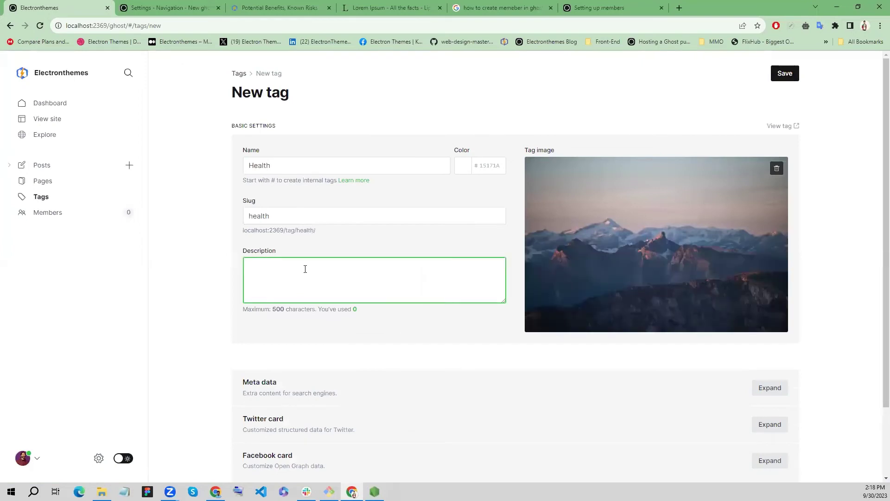
pyautogui.write('Lorem Ipsum is simply dummy text of the printing and typesetting industry. Lorem Ipsum has')
pyautogui.click(405, 332)
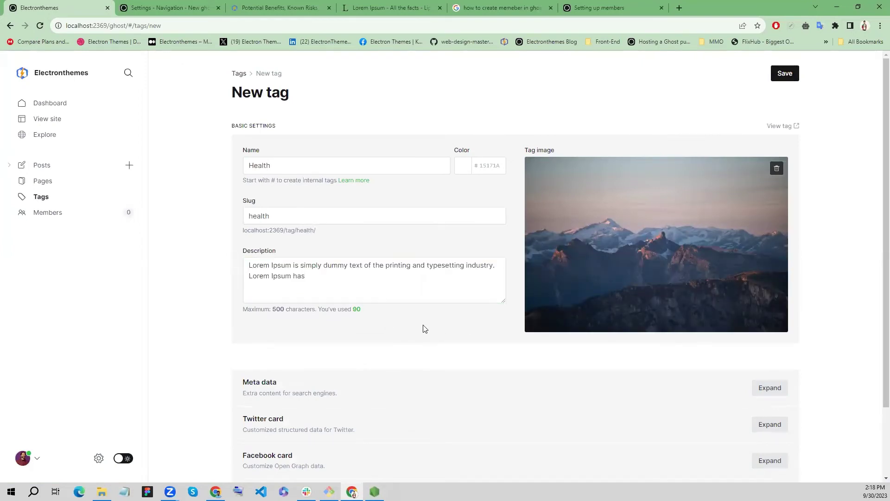
pyautogui.click(784, 75)
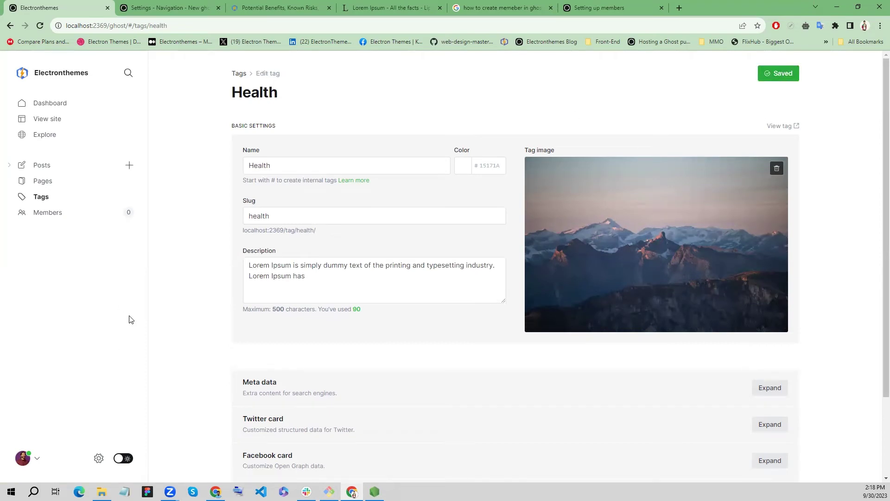
# Start a new #Technology tag from the internal tags list and paste its description
pyautogui.click(239, 73)
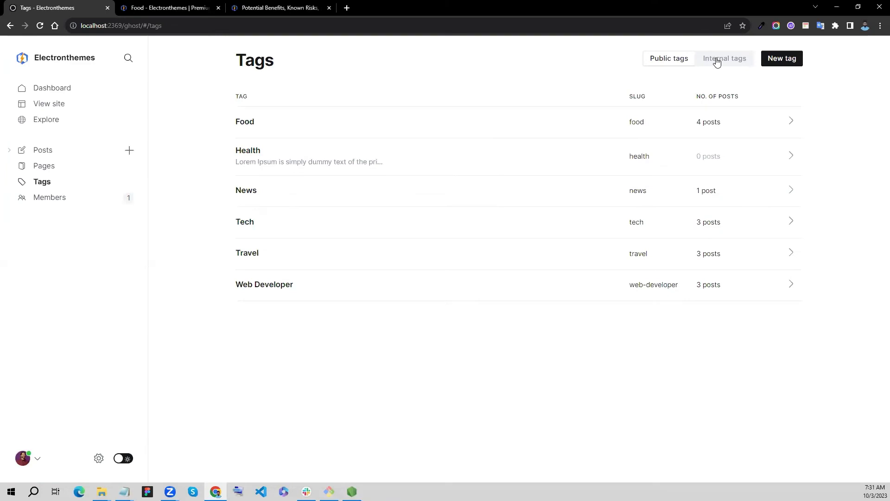
pyautogui.click(707, 60)
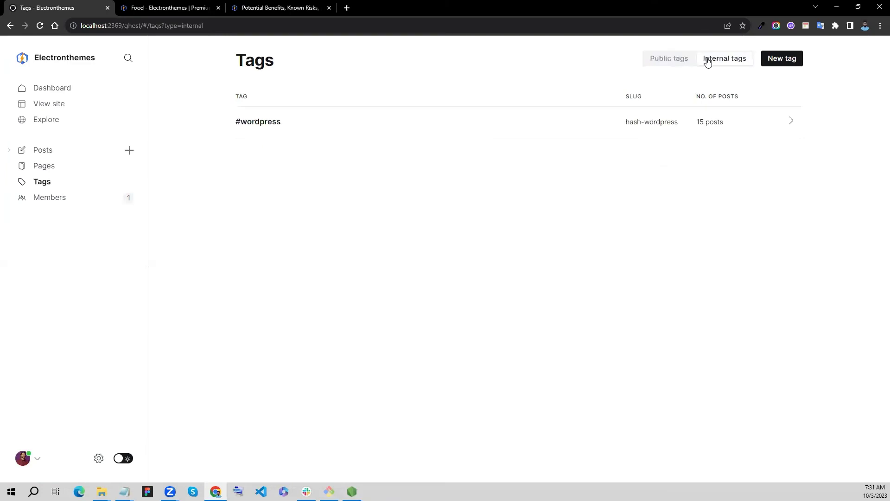
pyautogui.click(779, 60)
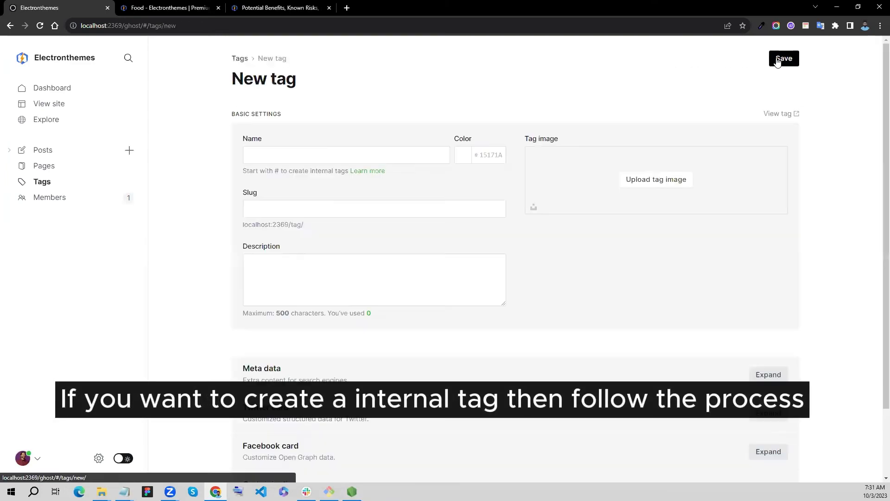
pyautogui.click(392, 154)
pyautogui.write('#')
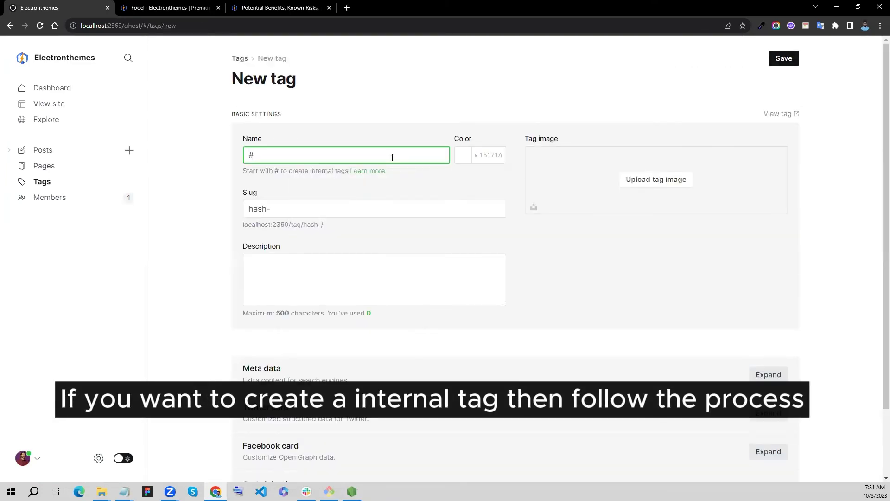
pyautogui.write('Technology')
pyautogui.click(340, 268)
pyautogui.write('As cold and flu season rolls around, you might hear about alternative treatments that reportedly')
pyautogui.click(533, 210)
# Add the Unsplash laptop photo, review meta data, and save the #Technology tag
pyautogui.click(532, 207)
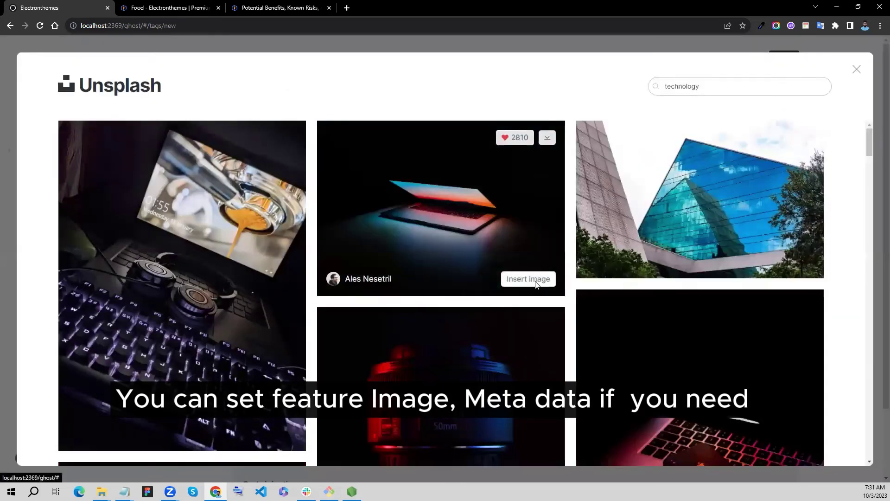
pyautogui.click(535, 280)
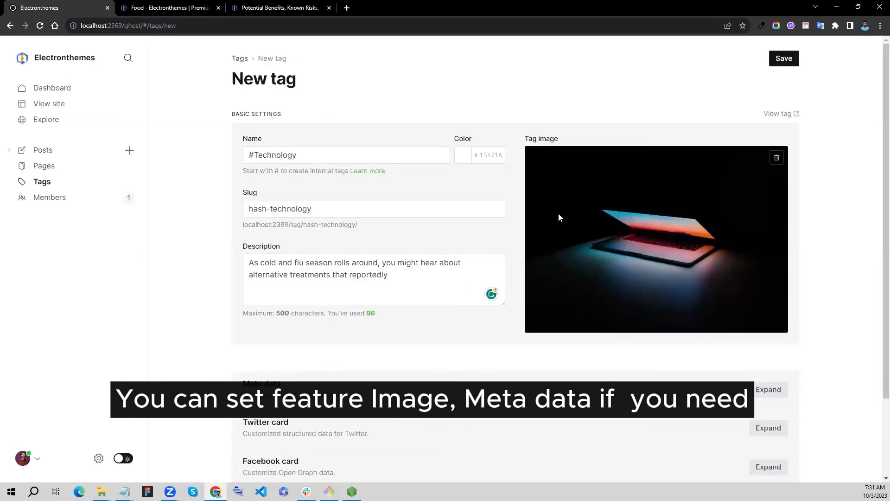
pyautogui.scroll(-2, 377, 292)
pyautogui.click(774, 299)
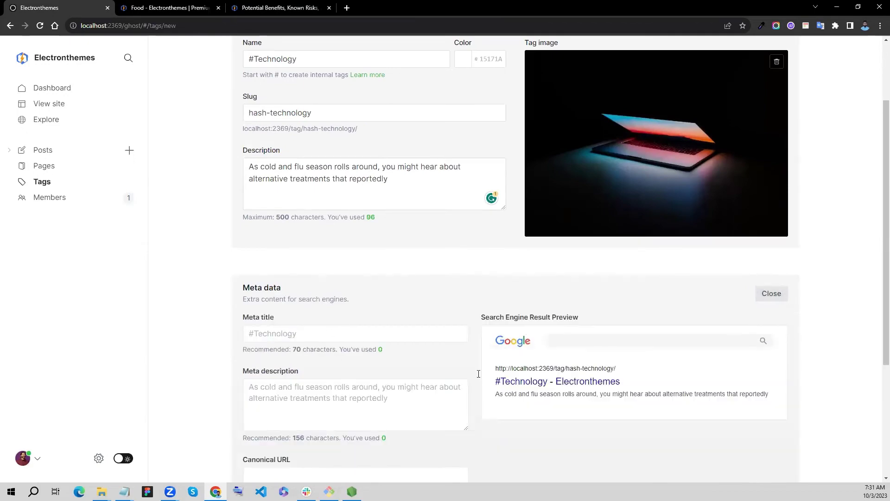
pyautogui.scroll(-3, 350, 328)
pyautogui.click(761, 334)
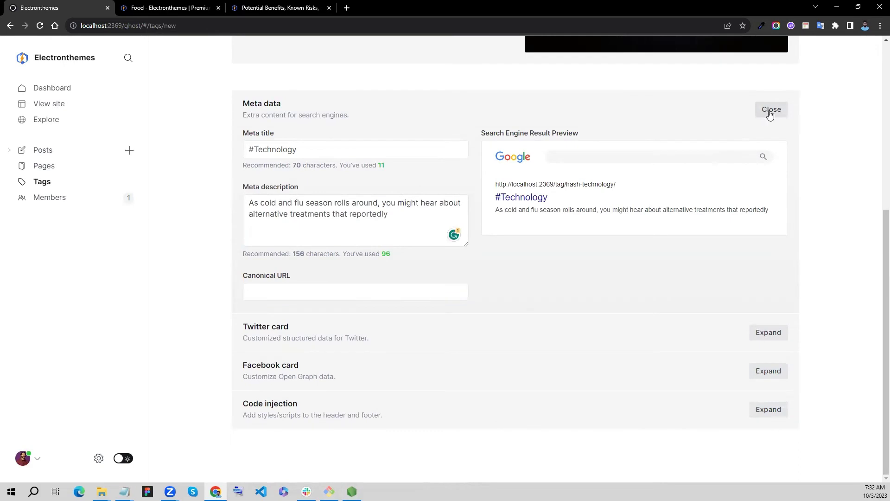
pyautogui.click(770, 111)
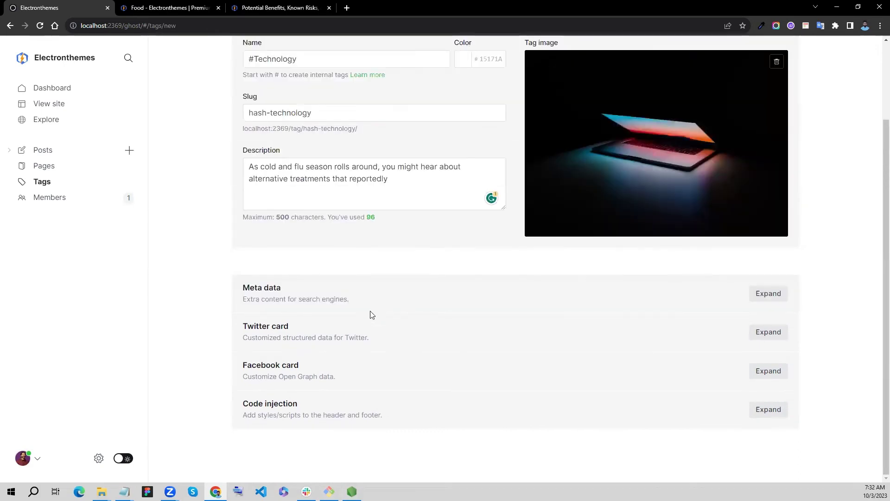
pyautogui.scroll(2, 475, 397)
pyautogui.click(782, 59)
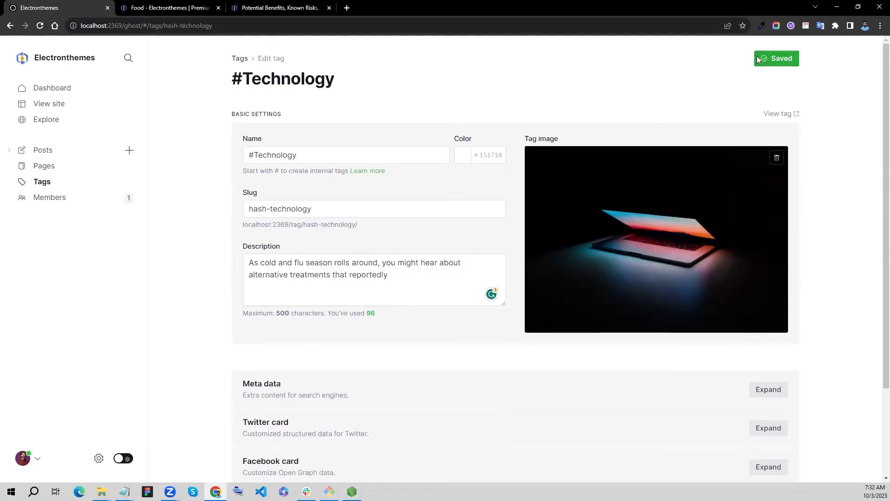
# Add the internal #Technology tag to 'The next holyday' alongside News in post settings
pyautogui.click(46, 150)
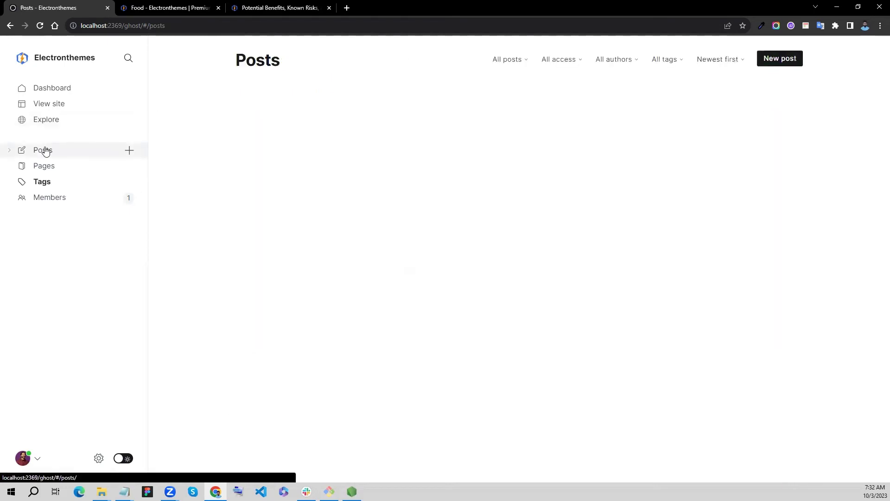
pyautogui.click(579, 176)
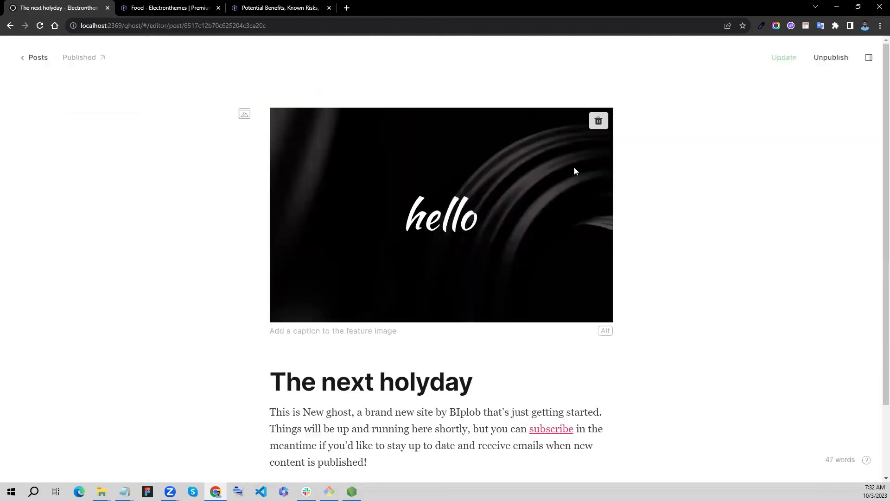
pyautogui.click(868, 59)
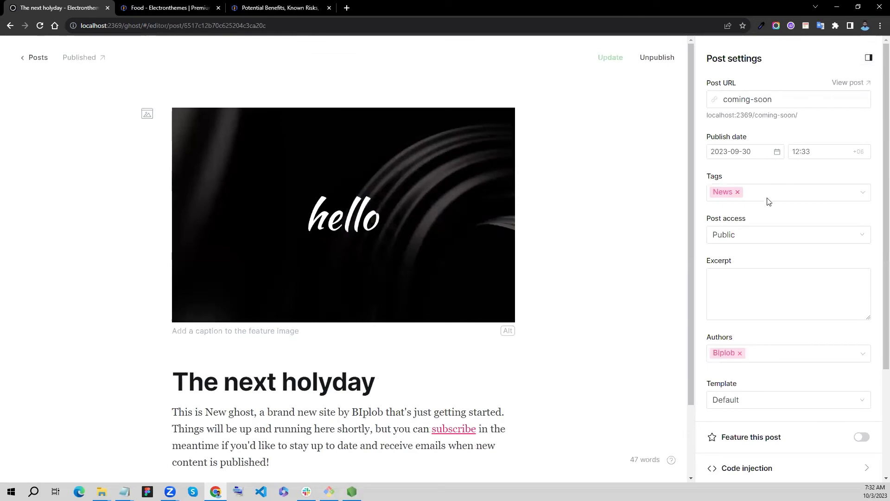
pyautogui.click(778, 199)
pyautogui.click(728, 263)
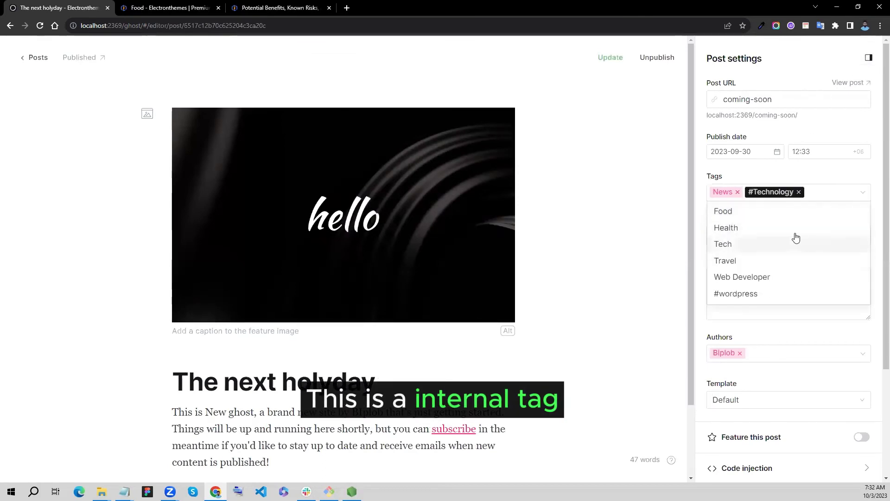
pyautogui.click(779, 194)
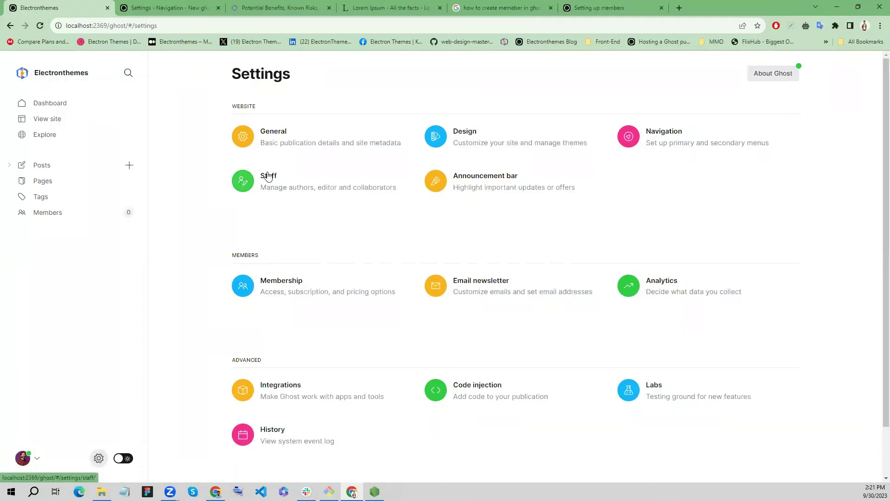
# Invite a new staff user with the Author role from Settings > Staff
pyautogui.click(263, 183)
pyautogui.click(757, 74)
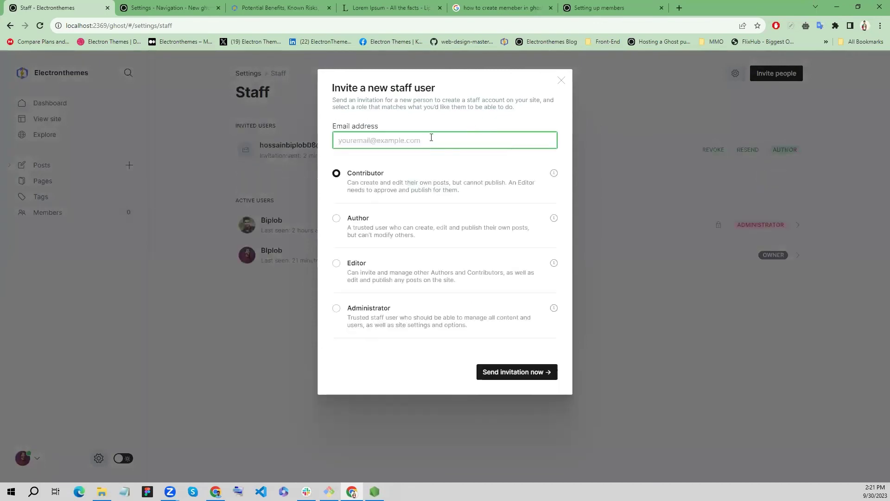
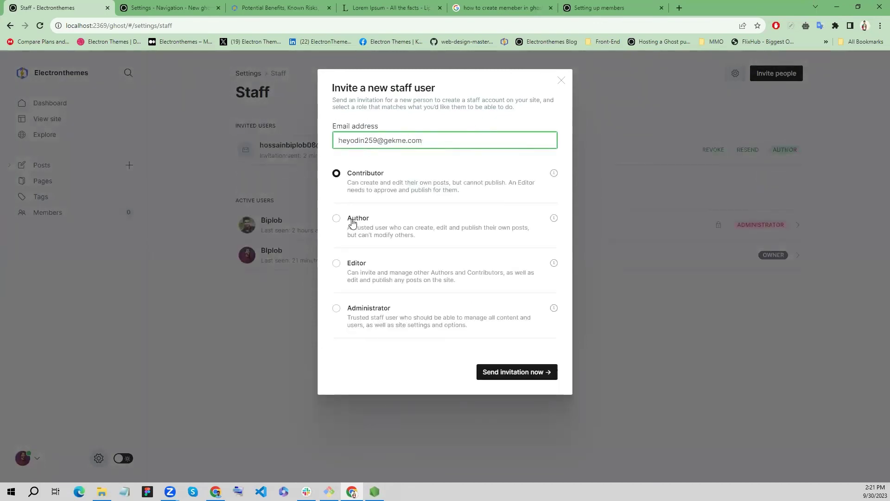
pyautogui.click(352, 223)
pyautogui.click(498, 370)
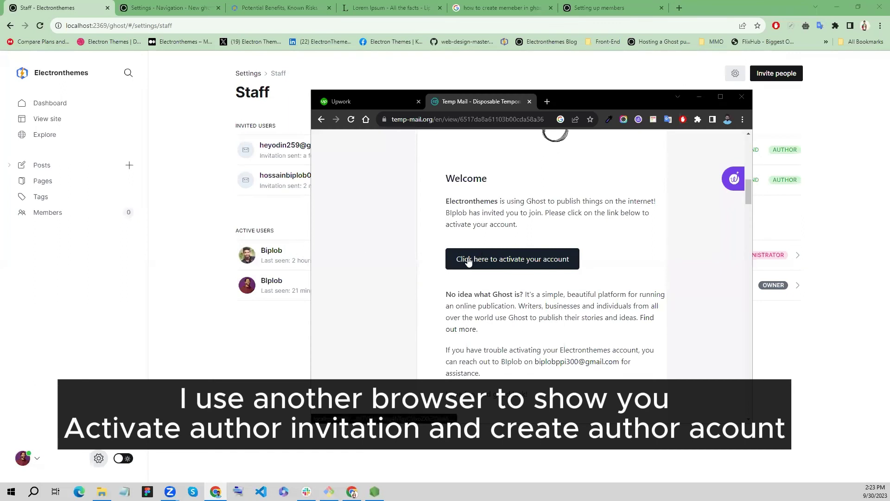
# Activate the invitation from the email and create the Heyodin author account
pyautogui.click(499, 262)
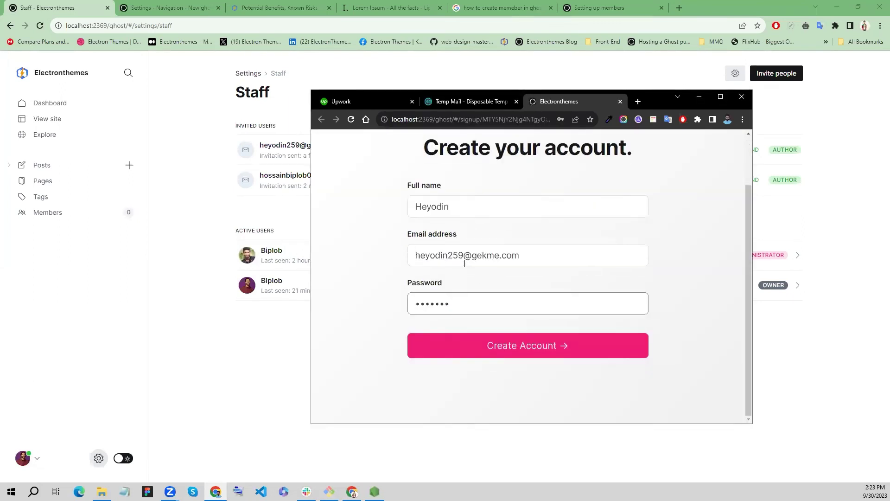
pyautogui.click(591, 354)
pyautogui.scroll(-2, 530, 234)
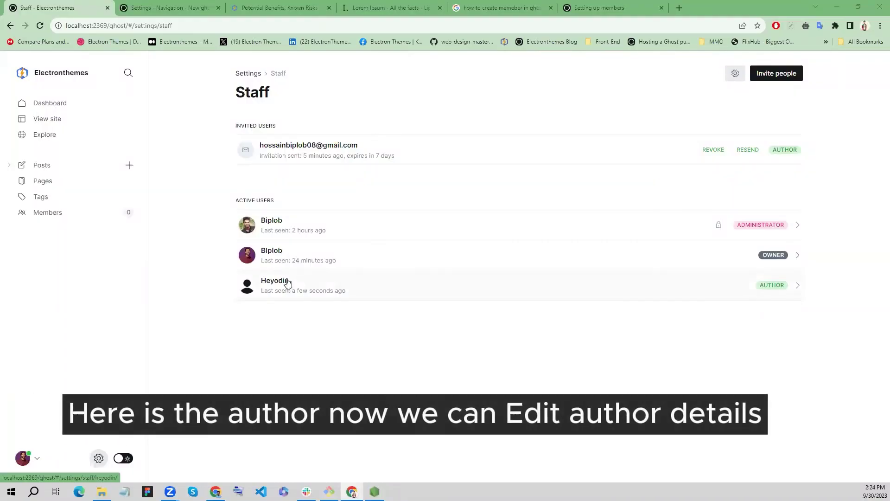
pyautogui.click(362, 298)
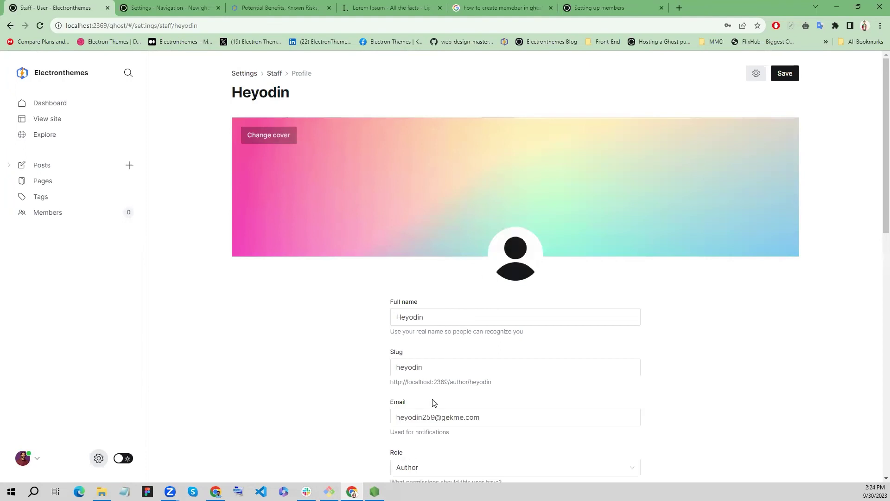
pyautogui.scroll(-2, 433, 380)
pyautogui.scroll(-3, 421, 329)
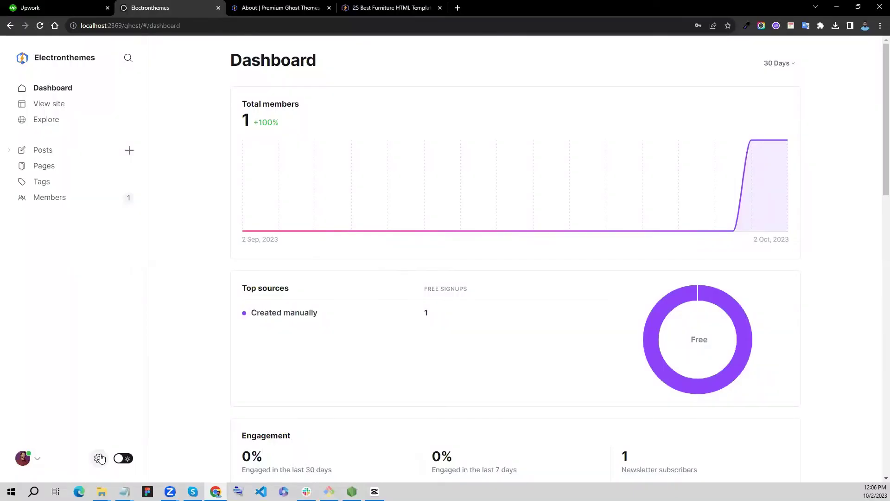
# Open the Announcement bar settings and write 'Read our Latest Blog'
pyautogui.click(99, 457)
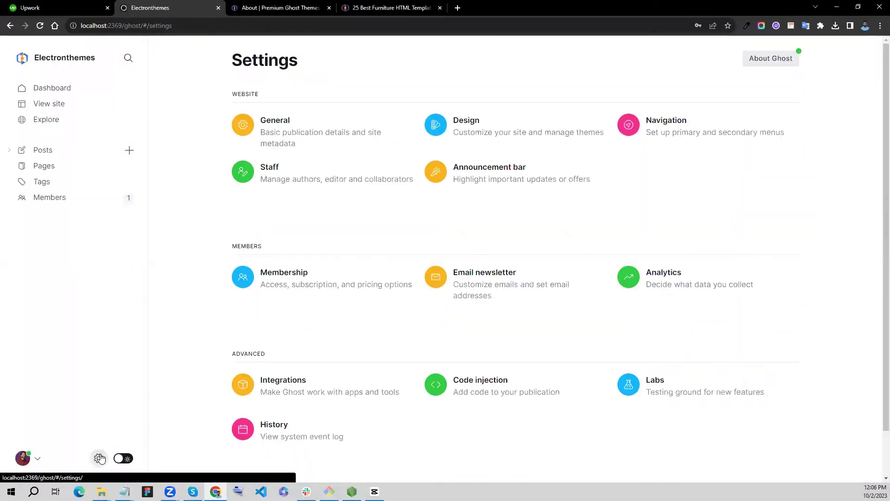
pyautogui.click(492, 175)
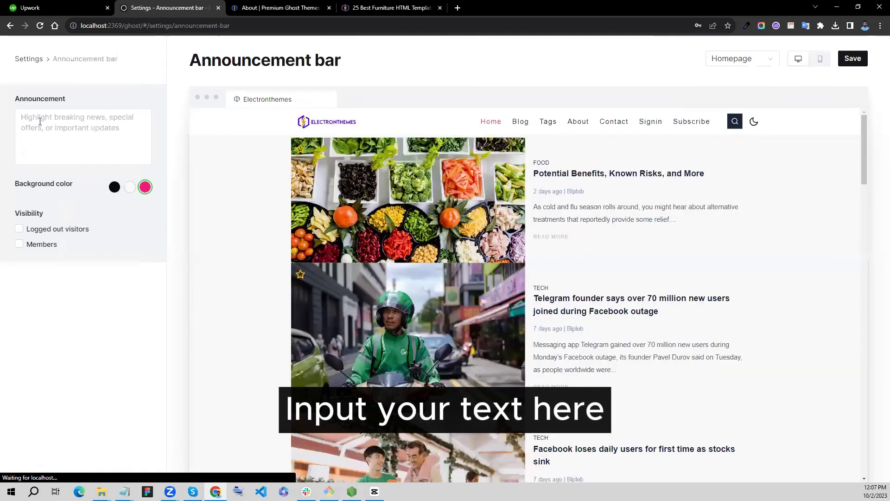
pyautogui.click(40, 122)
pyautogui.write('Read our Latest Blog')
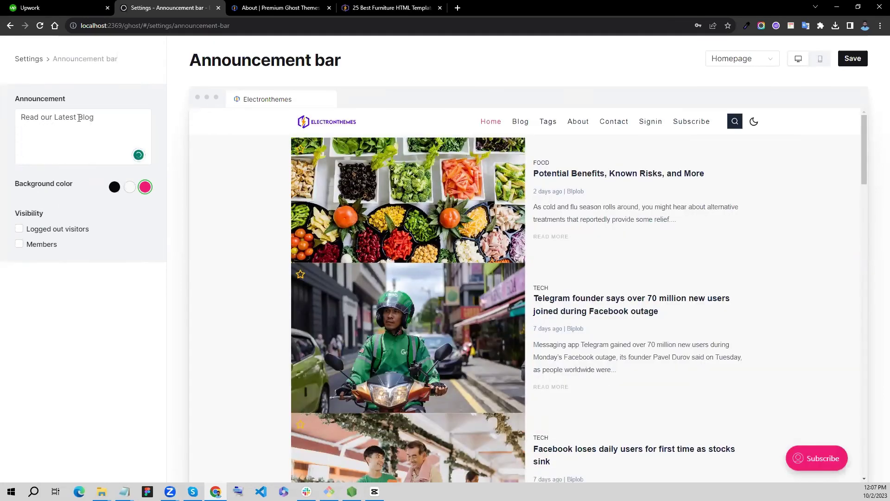
# Link the words 'Latest Blog' to the pasted web address
pyautogui.moveTo(55, 117); pyautogui.dragTo(95, 117)
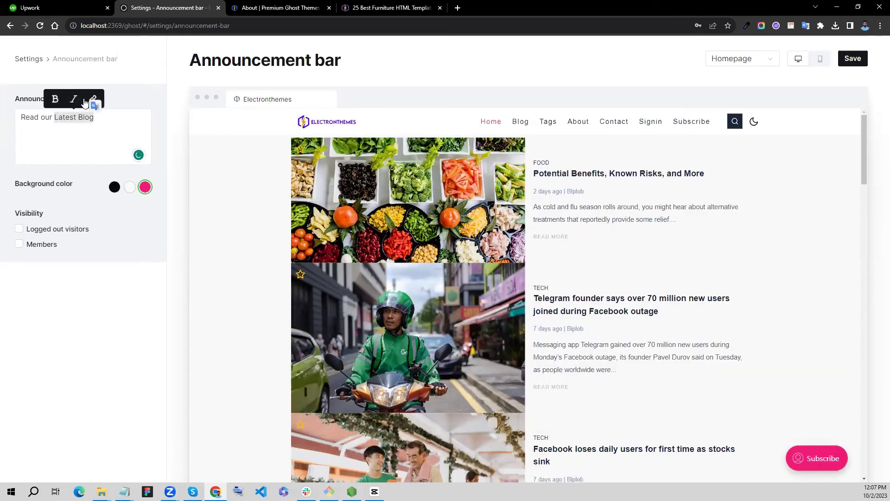
pyautogui.click(95, 98)
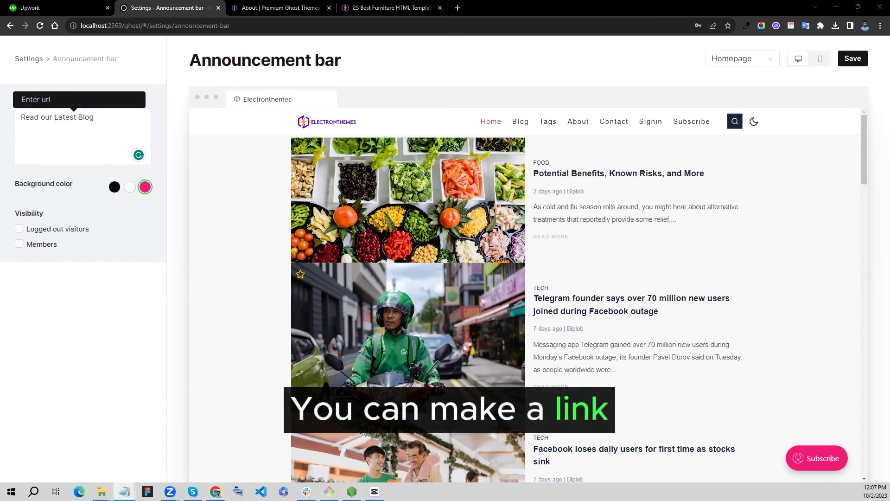
pyautogui.hotkey('ctrl', 'v')
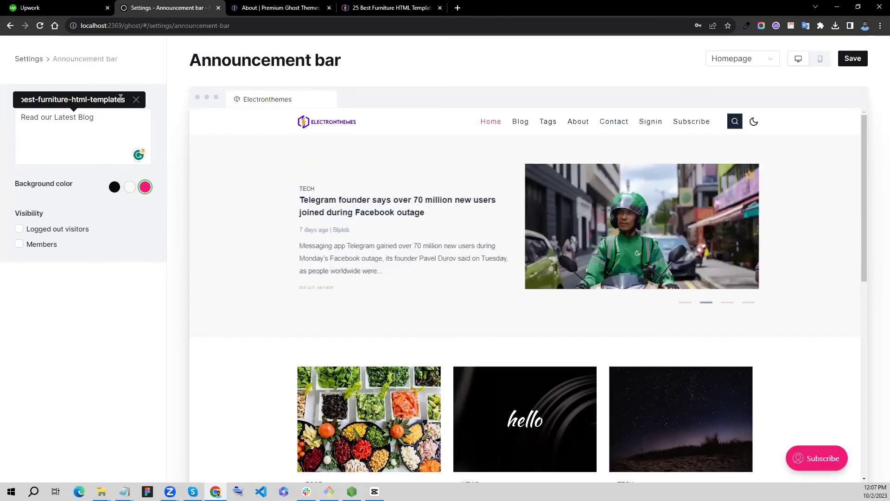
pyautogui.moveTo(127, 100); pyautogui.dragTo(22, 99)
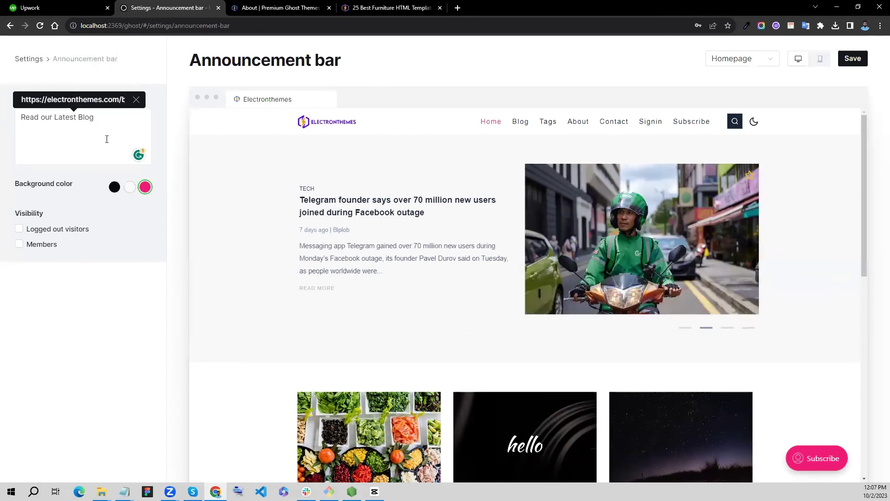
pyautogui.press('Return')
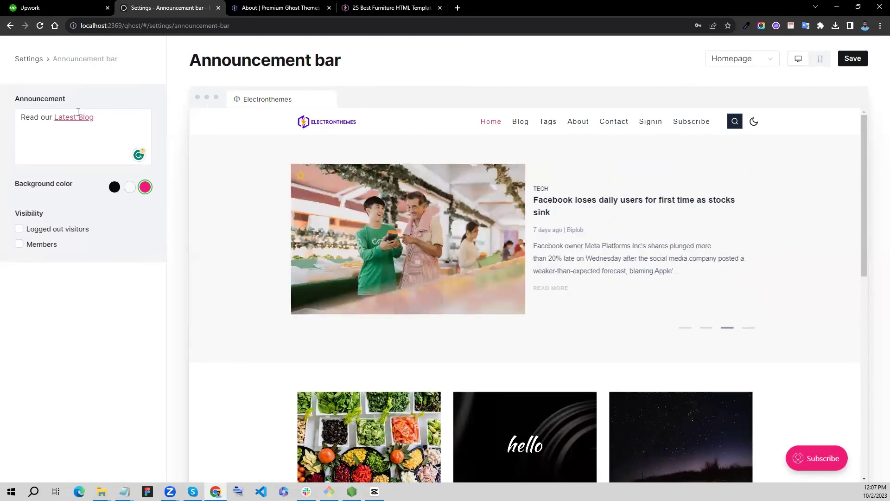
# Show the announcement bar to logged-out visitors and members on a pink background, then return to settings
pyautogui.click(19, 229)
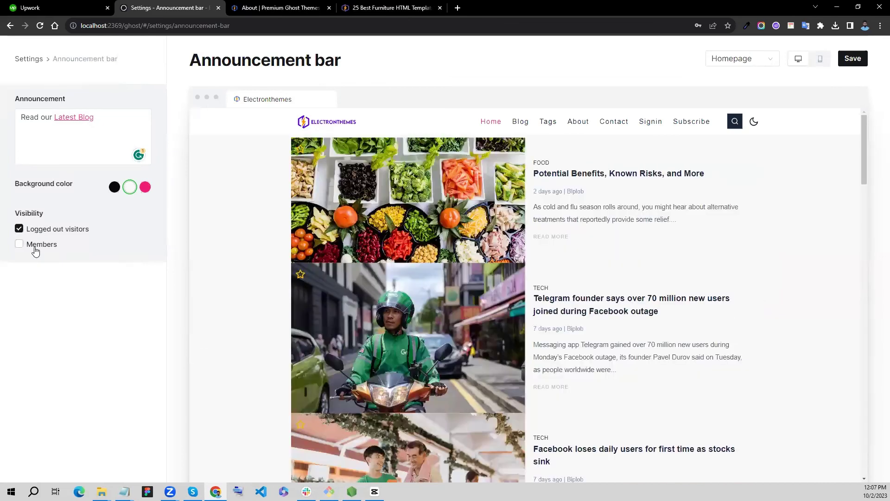
pyautogui.click(32, 251)
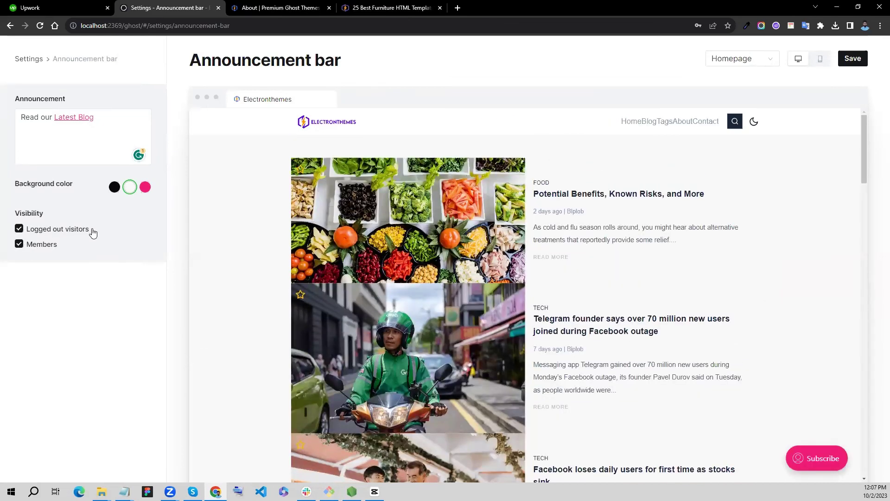
pyautogui.click(115, 188)
pyautogui.click(143, 187)
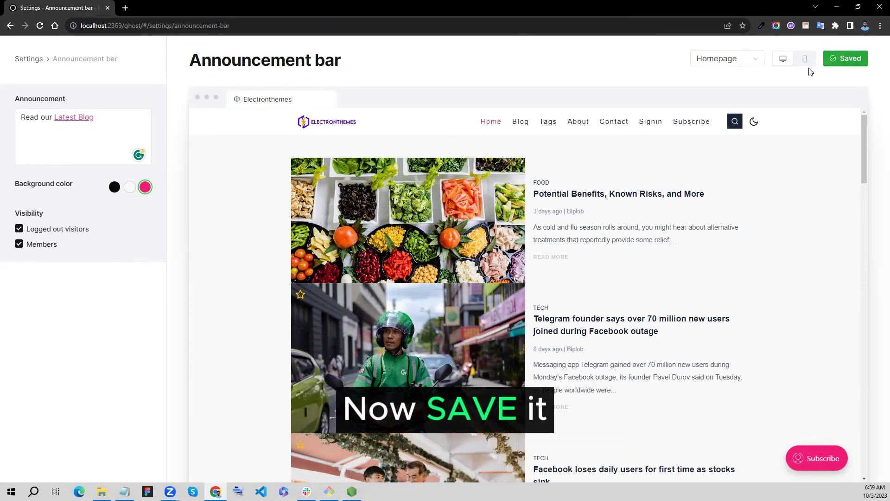
pyautogui.click(31, 61)
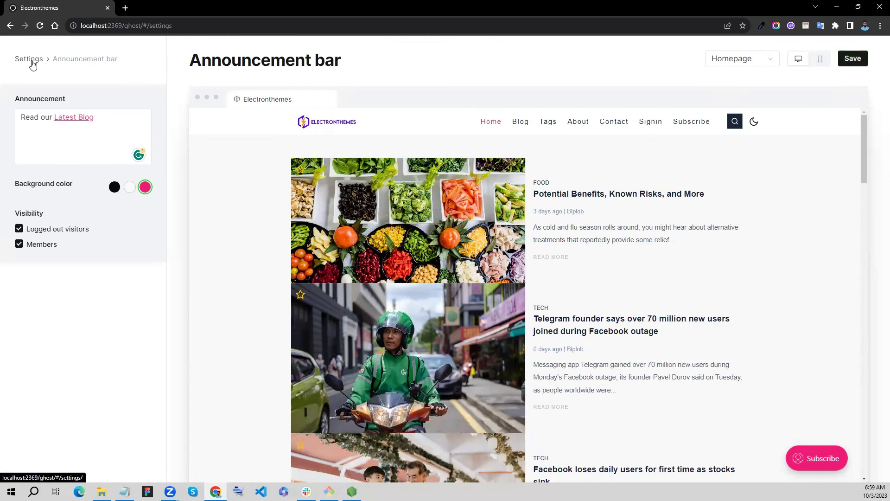